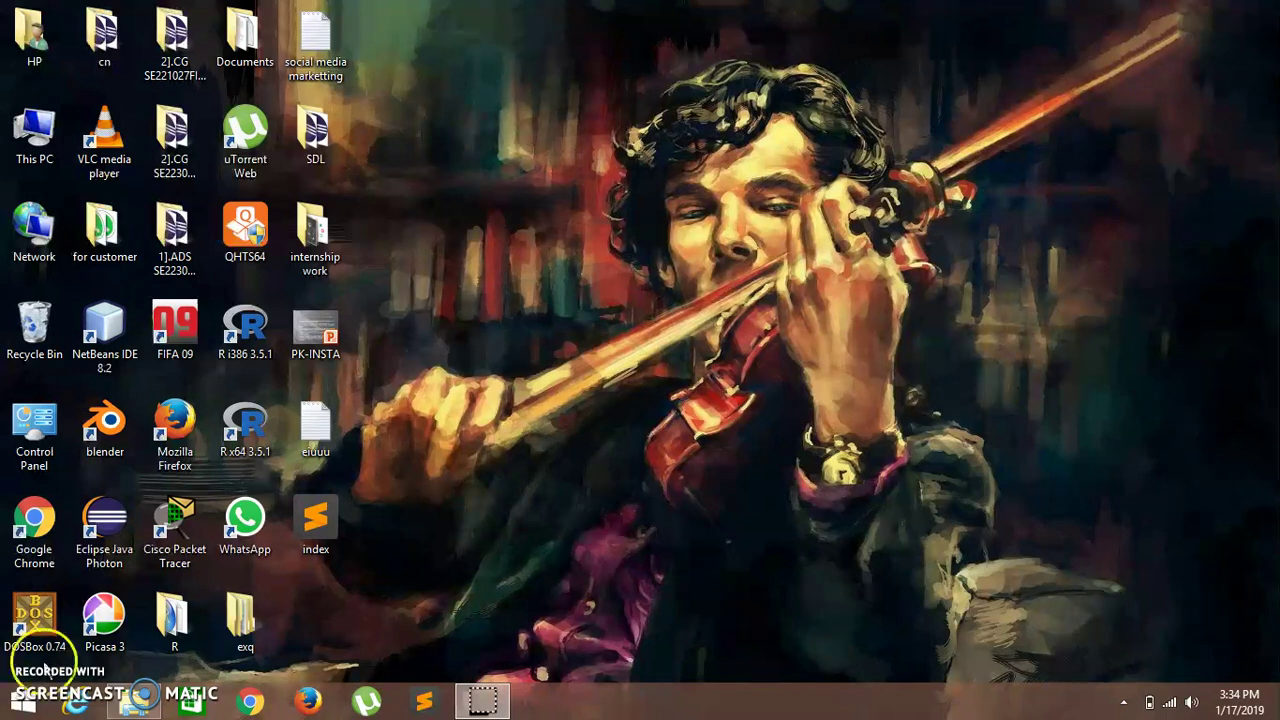
- Launch Google Chrome and go to the Freenom website
click(258, 705)
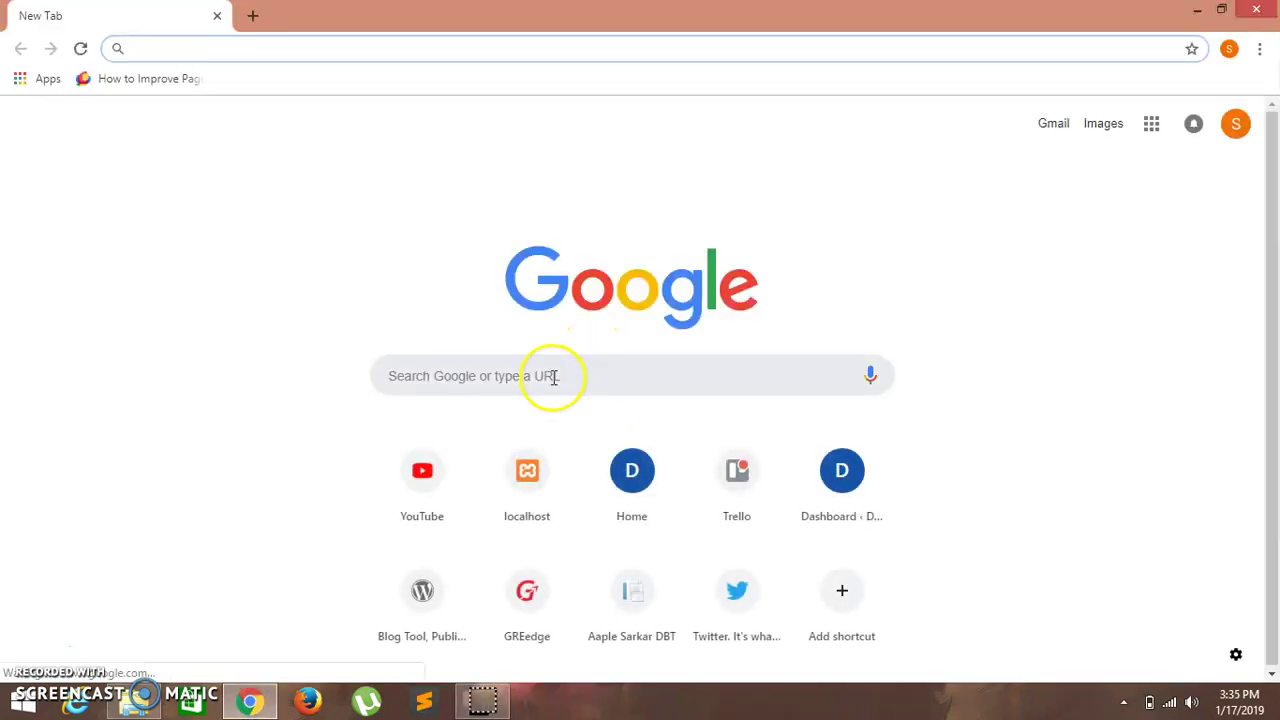
click(552, 376)
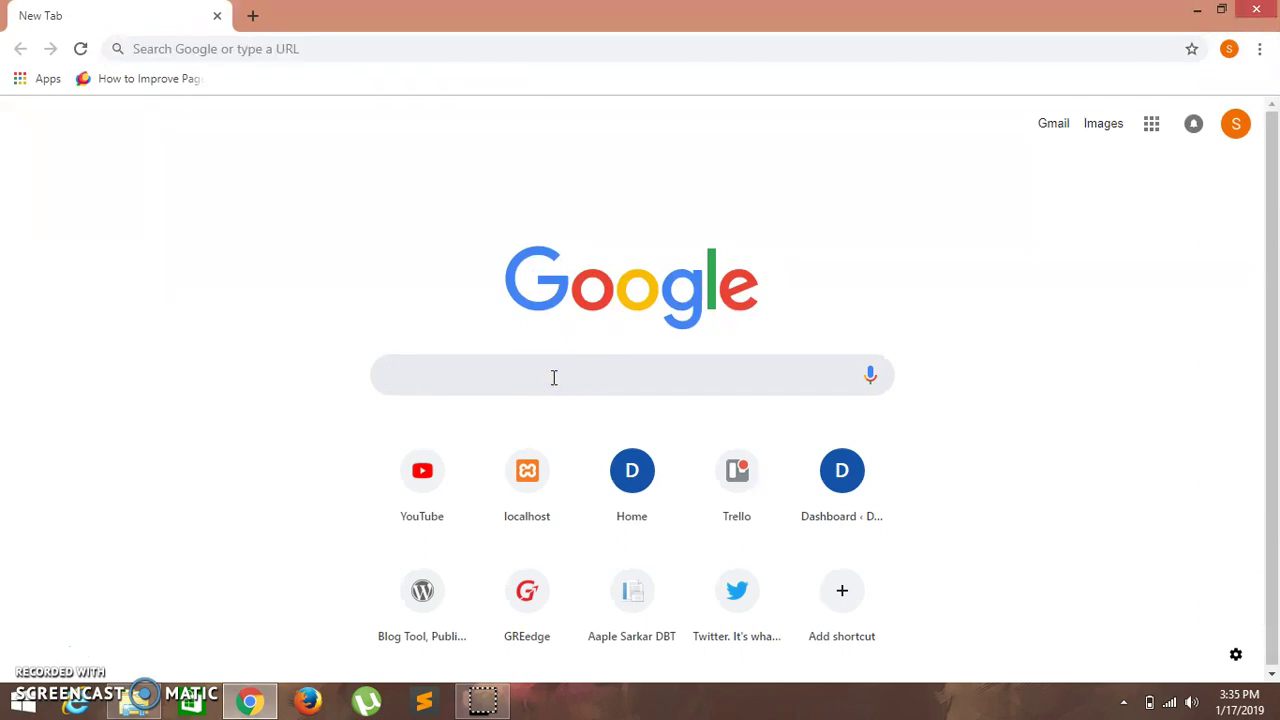
text(freenom)
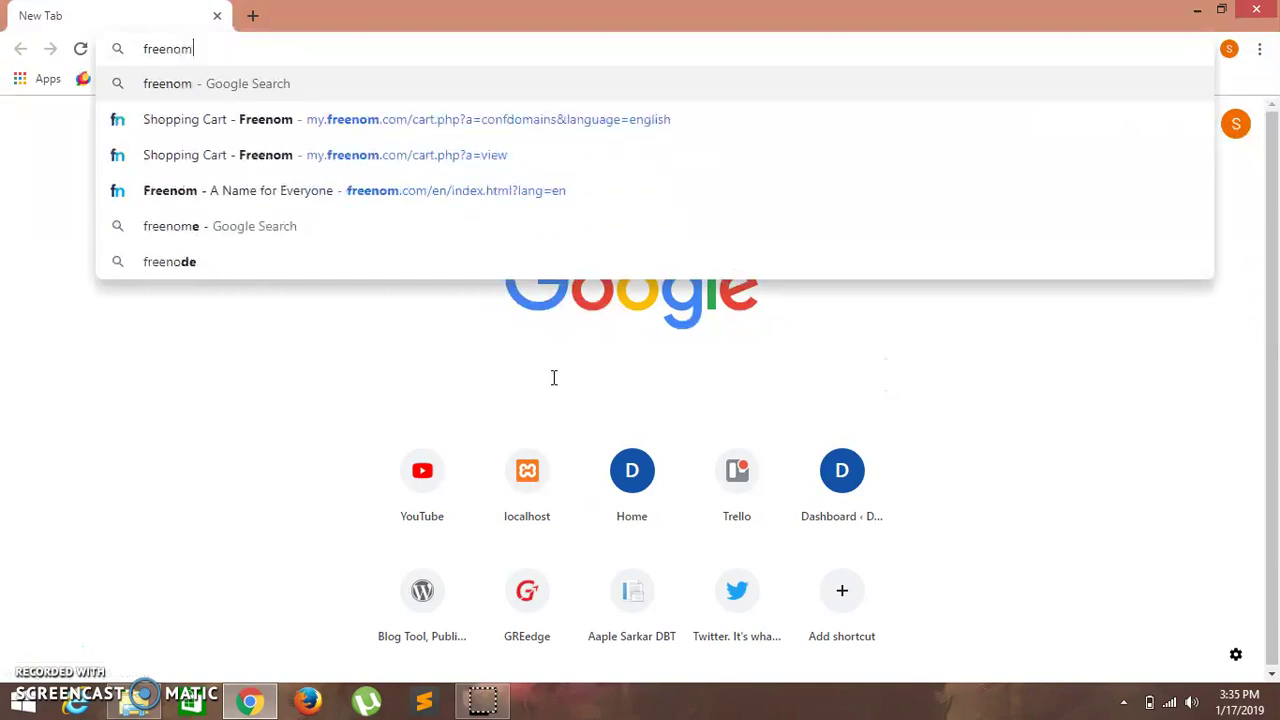
key(Return)
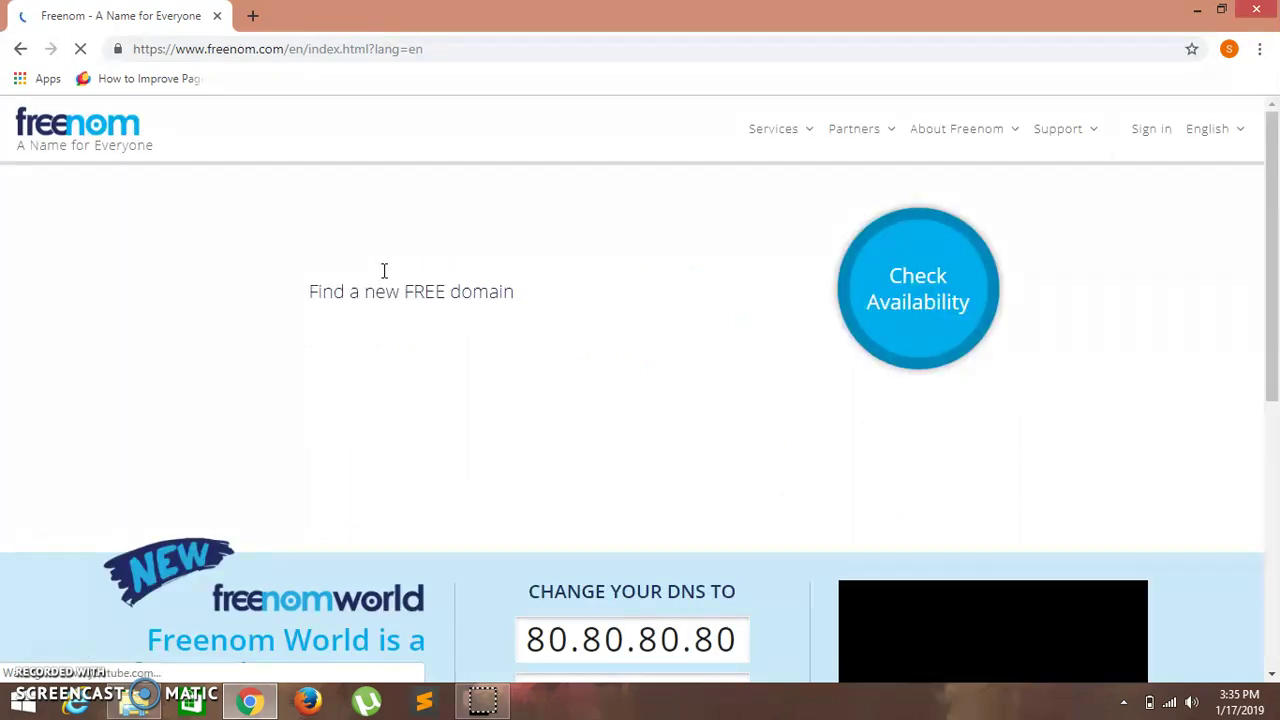
- Check the availability of the domain name "eduno" on Freenom
click(395, 285)
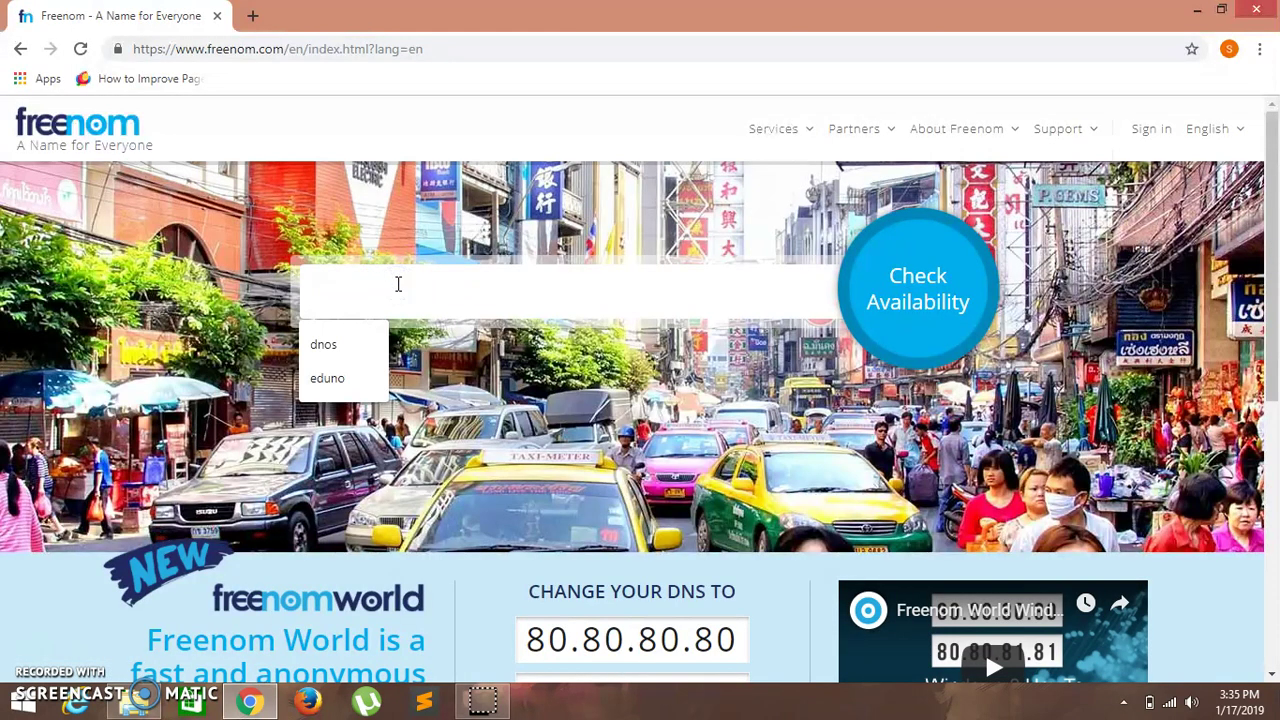
text(eduno)
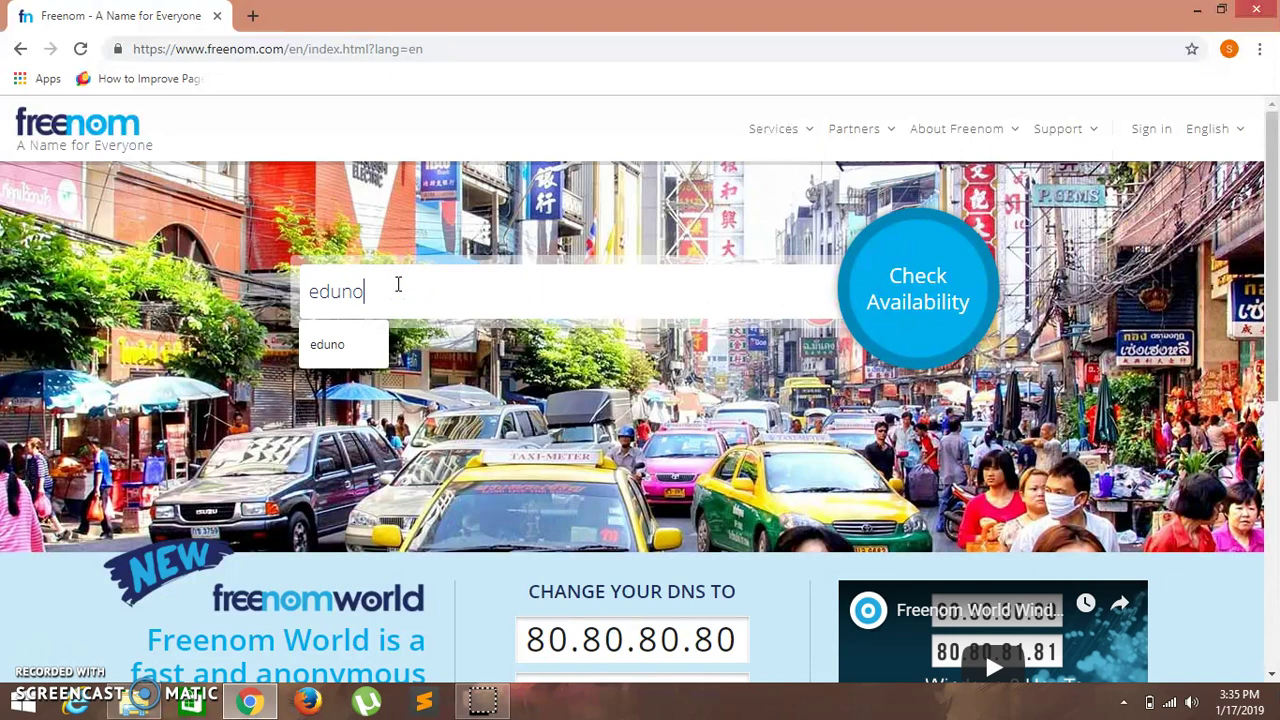
key(Return)
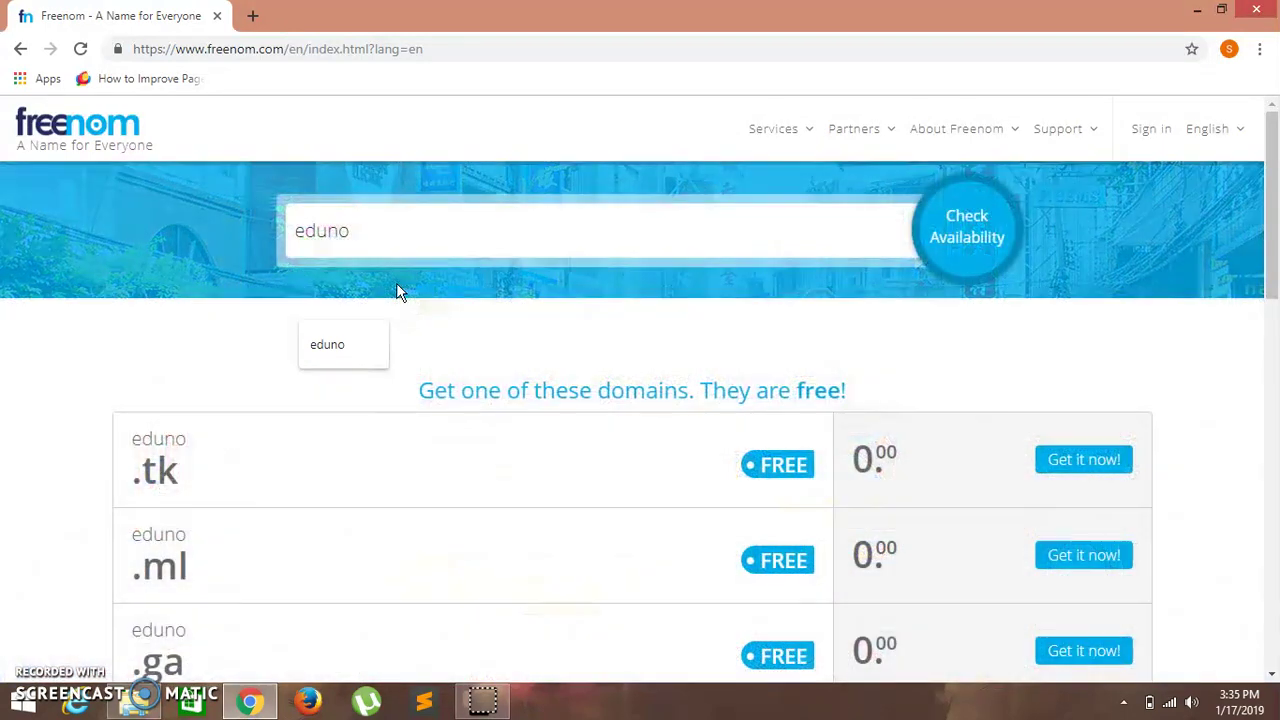
- Select the free eduno.cf domain and proceed to the shopping cart
drag(1272, 152, 1275, 248)
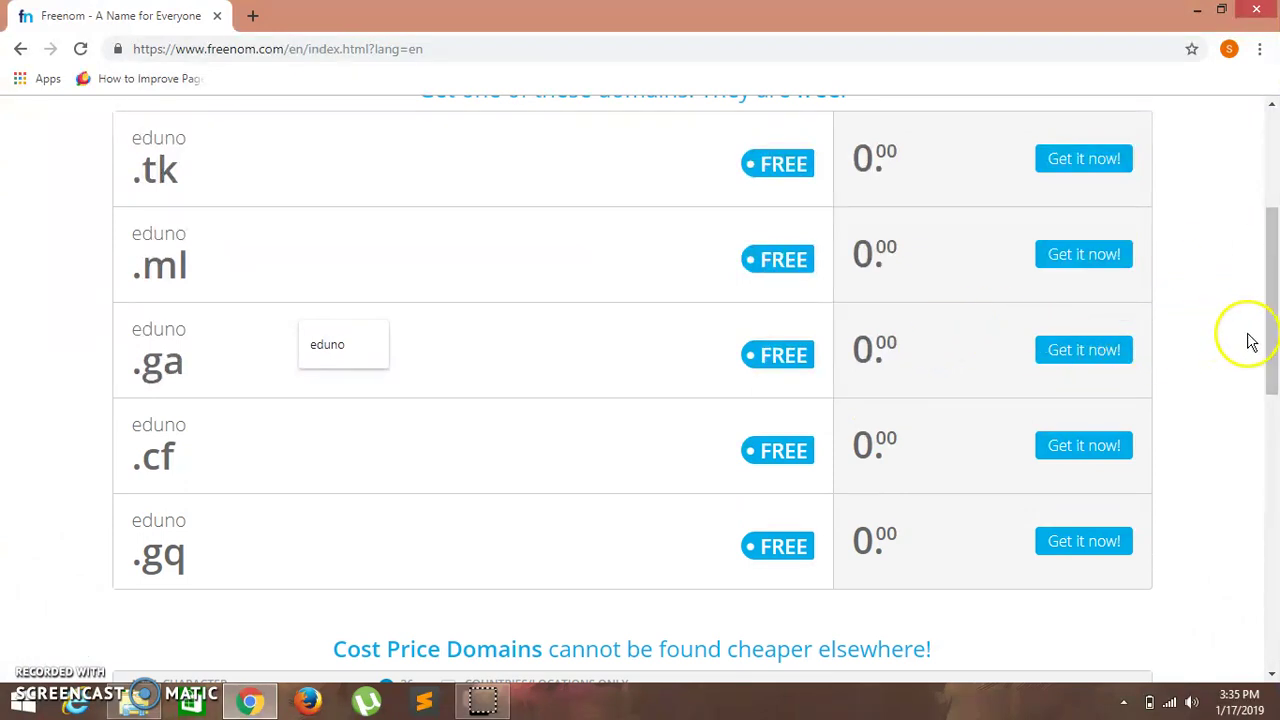
click(1090, 447)
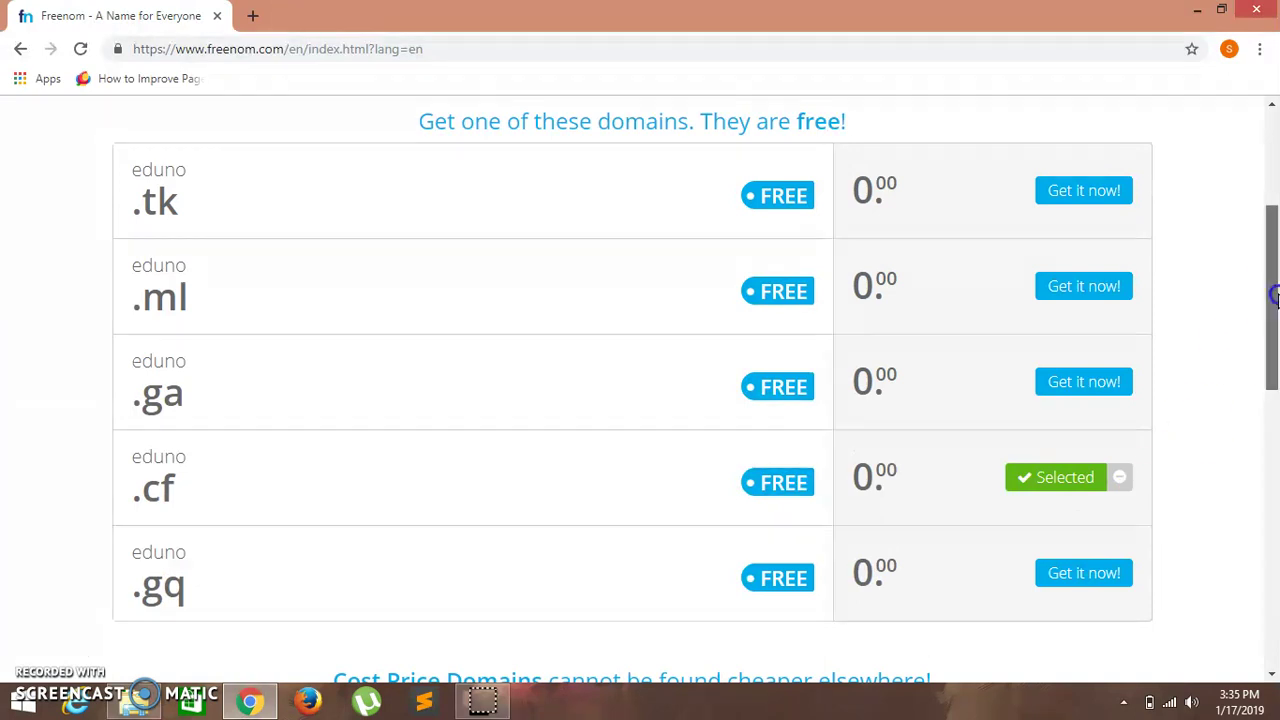
drag(1272, 300, 1275, 390)
click(1077, 482)
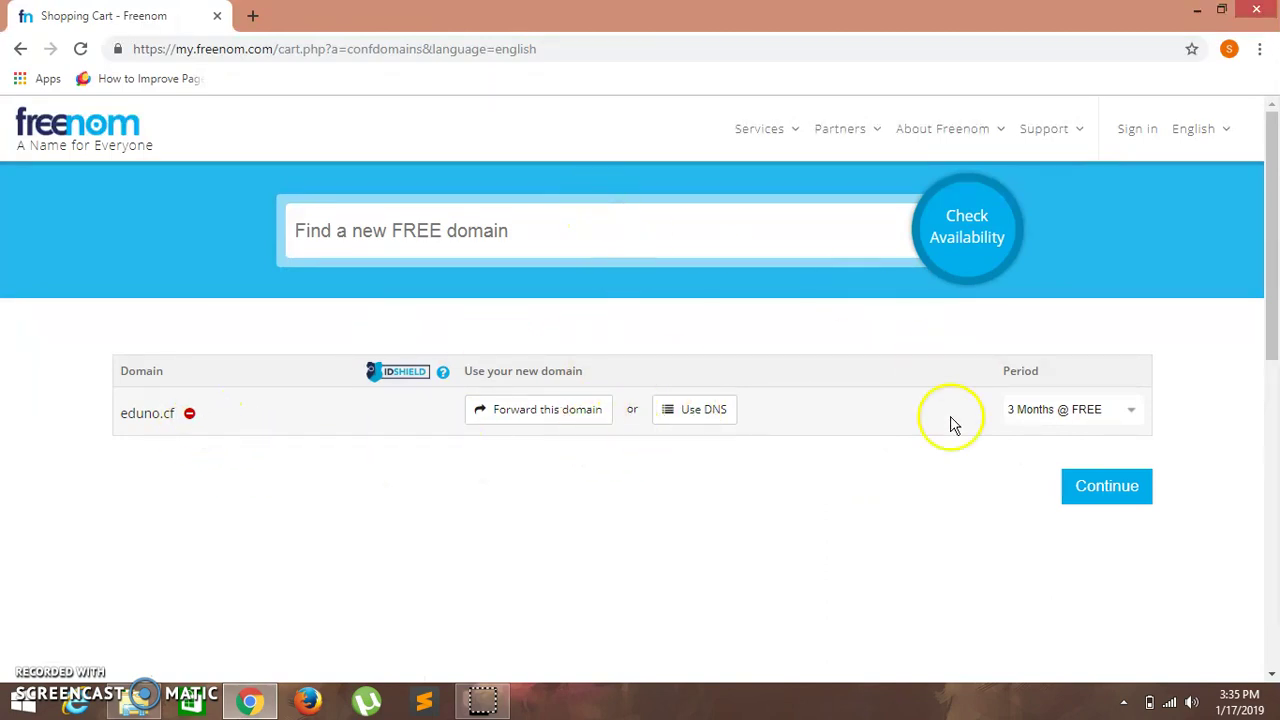
- Set the registration period of eduno.cf to 12 Months @ FREE
click(1041, 416)
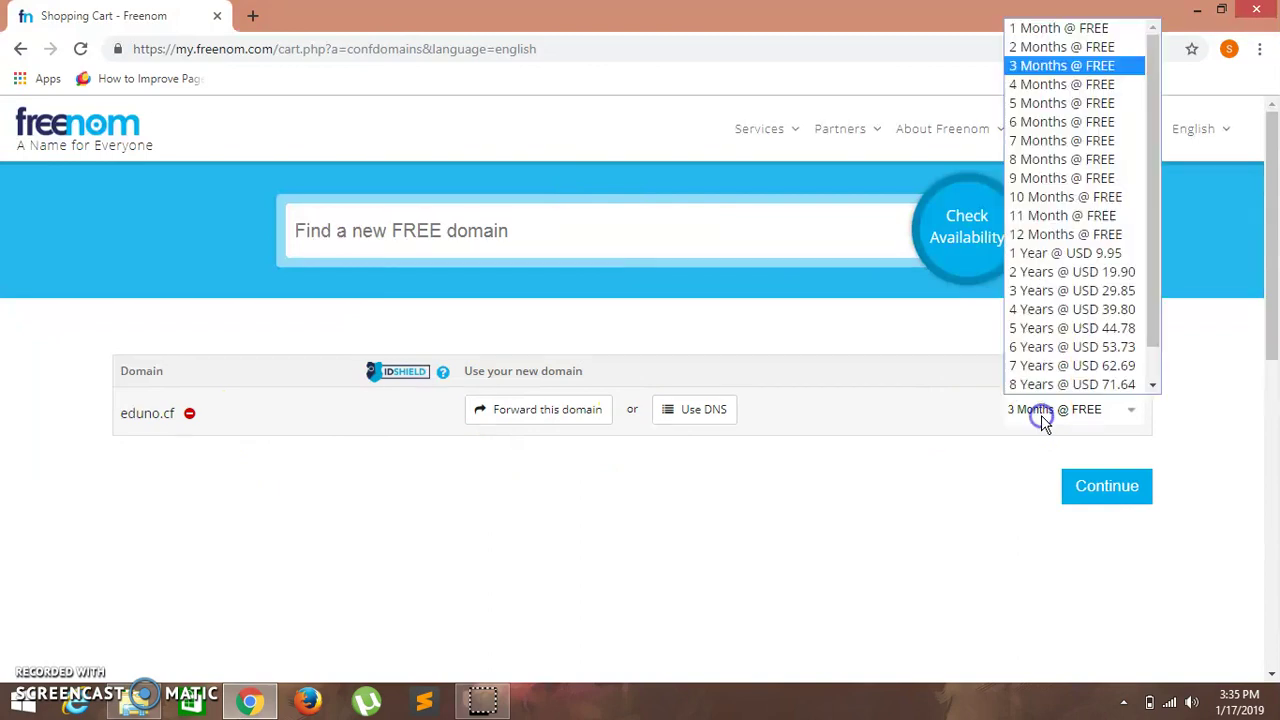
click(1104, 236)
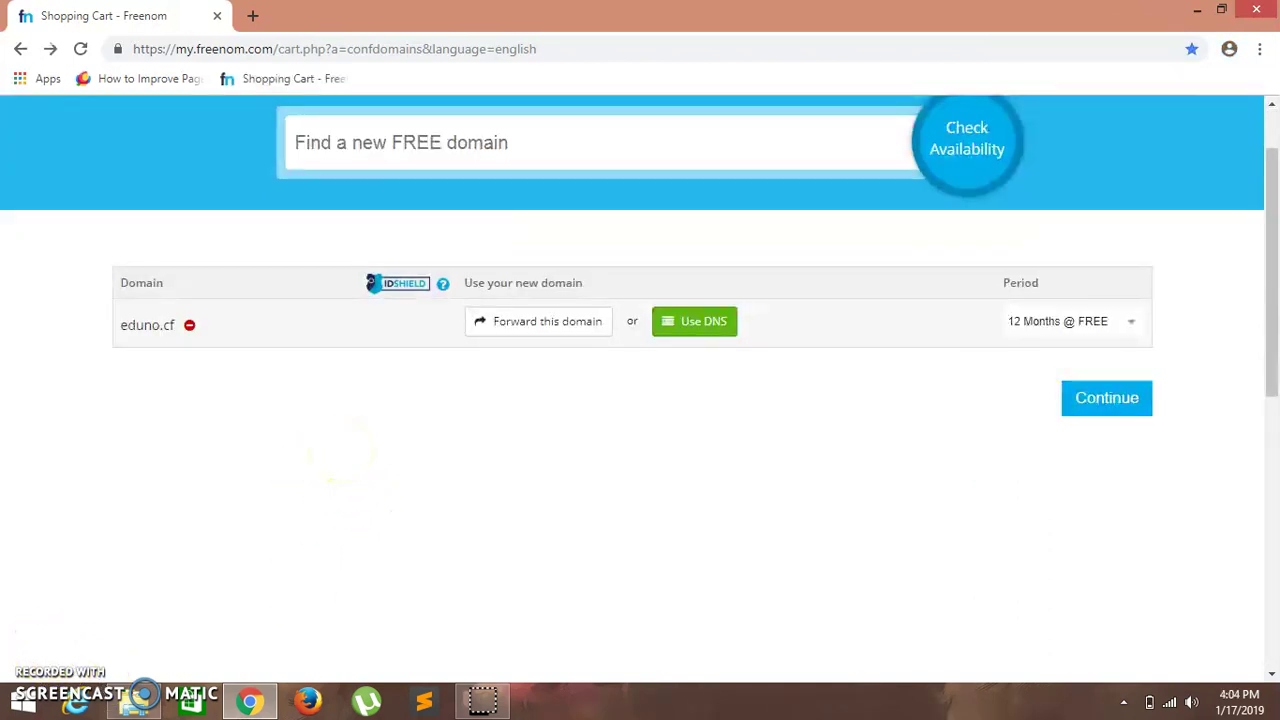
- Search Google for "infinityfree login" in a new browser tab and open the InfinityFree account site
click(253, 17)
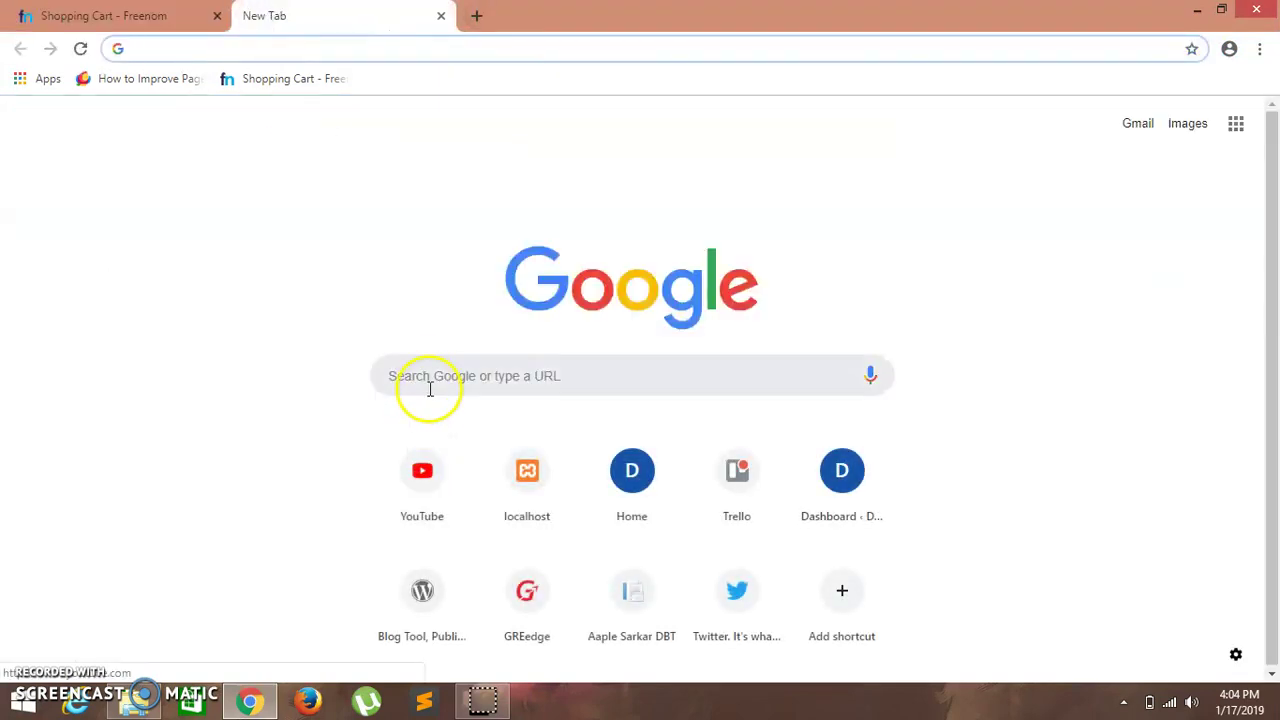
click(430, 377)
text(in)
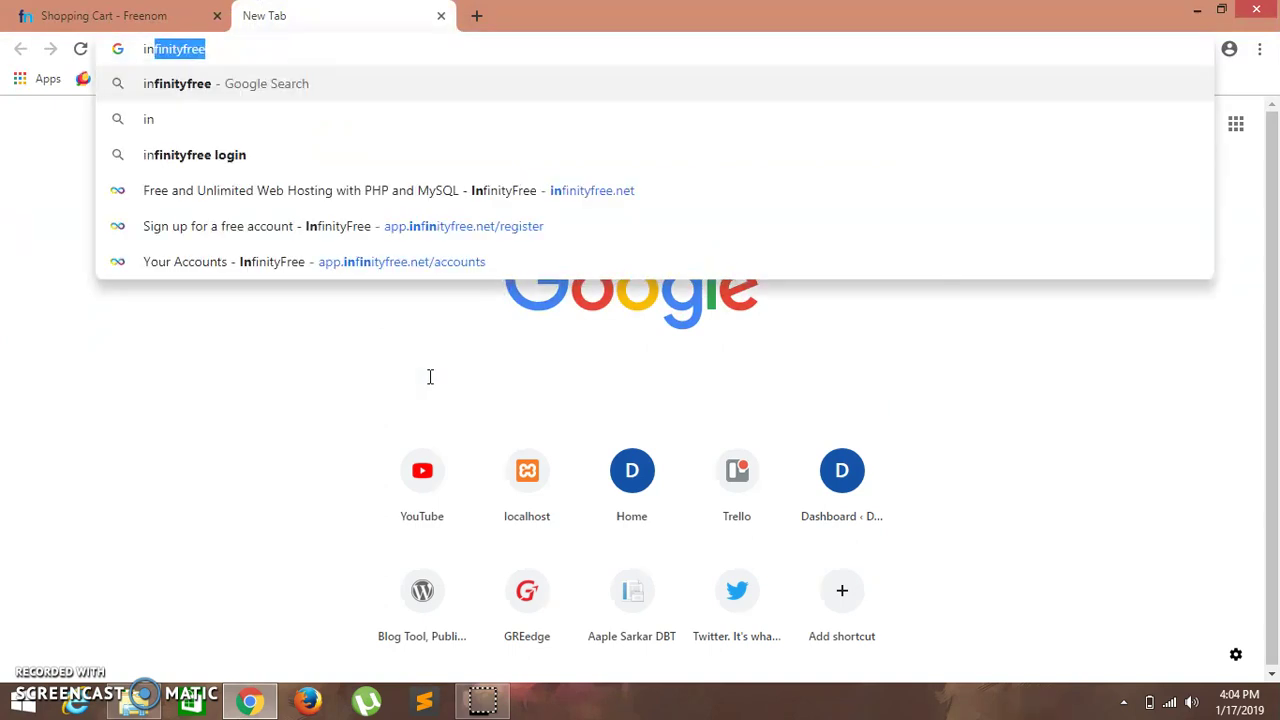
text(finity)
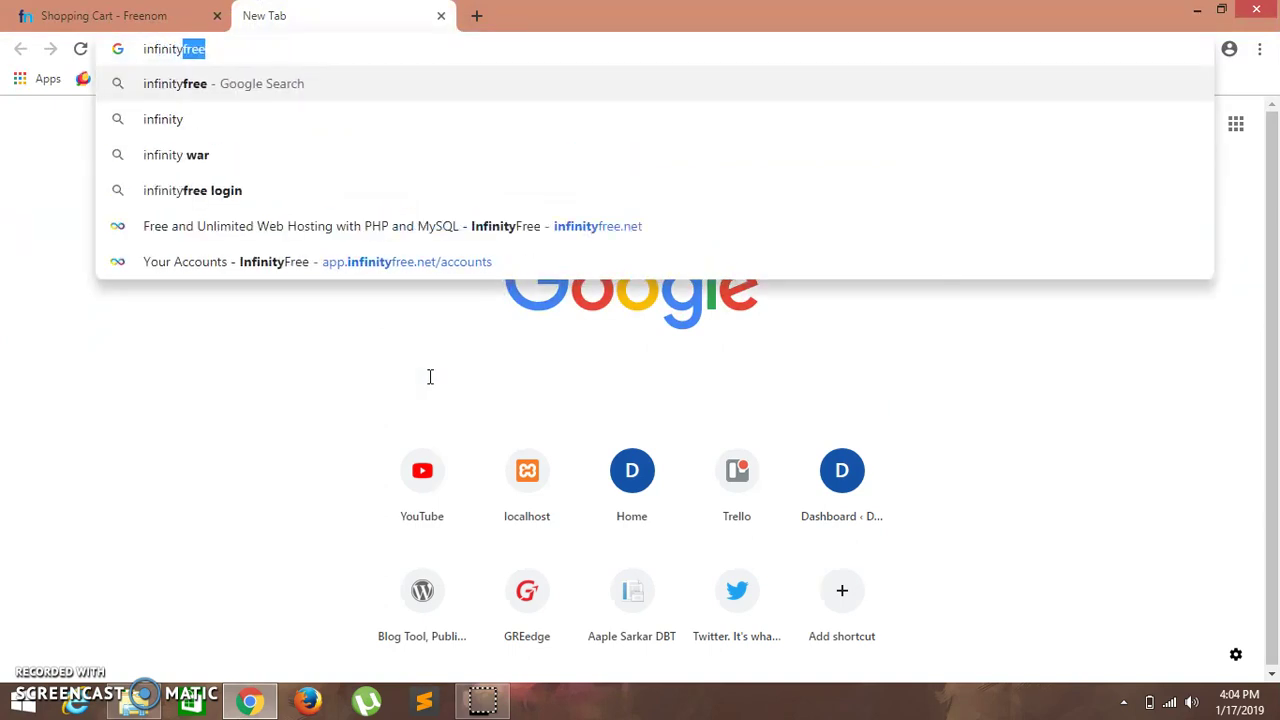
text(free)
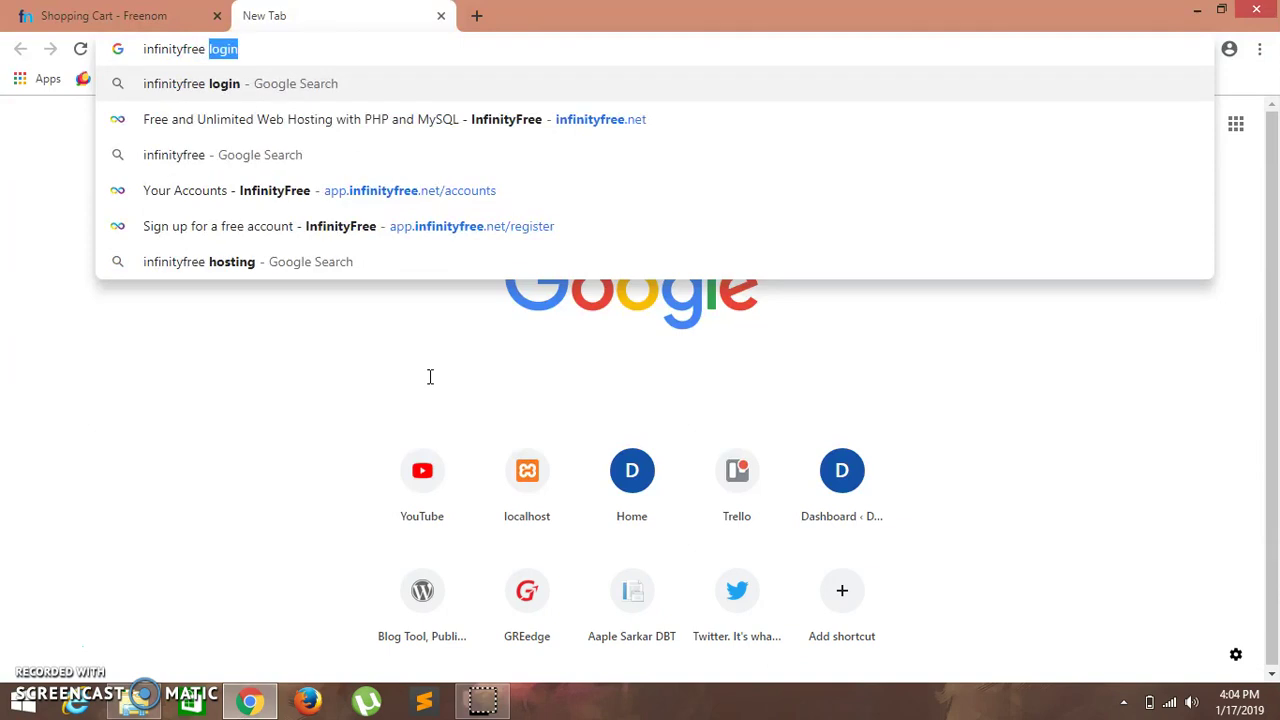
key(Return)
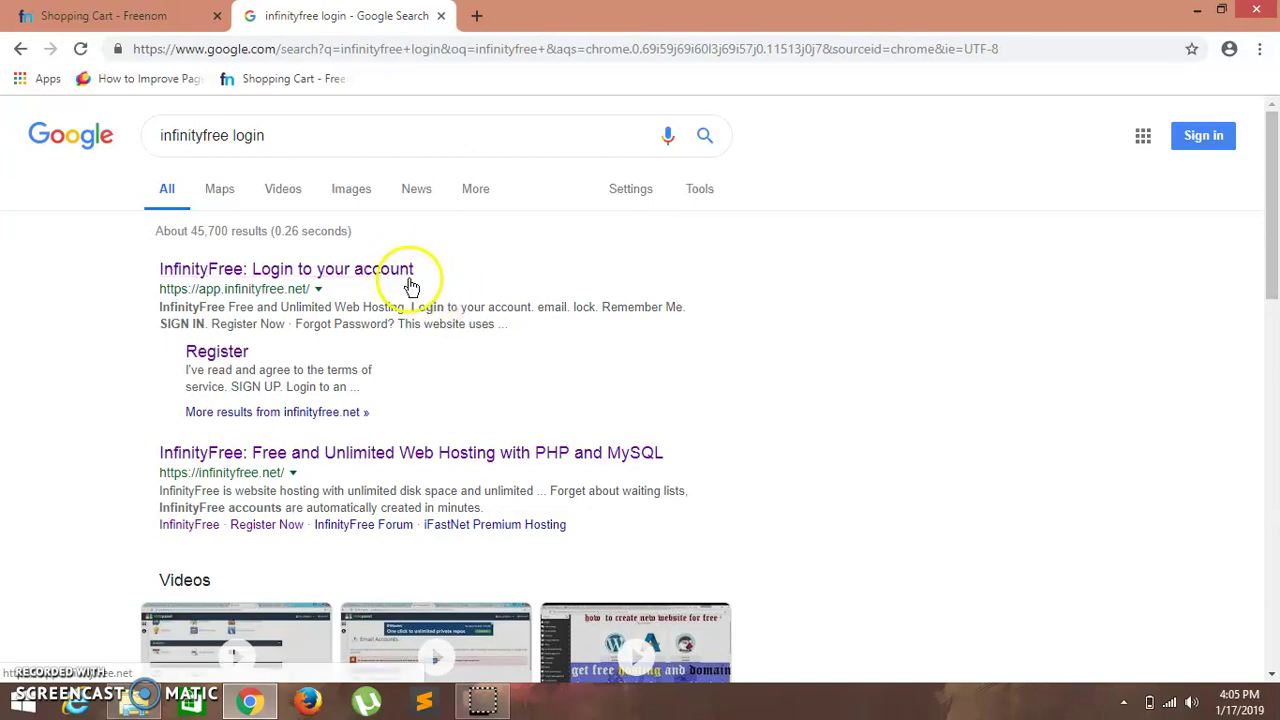
click(400, 273)
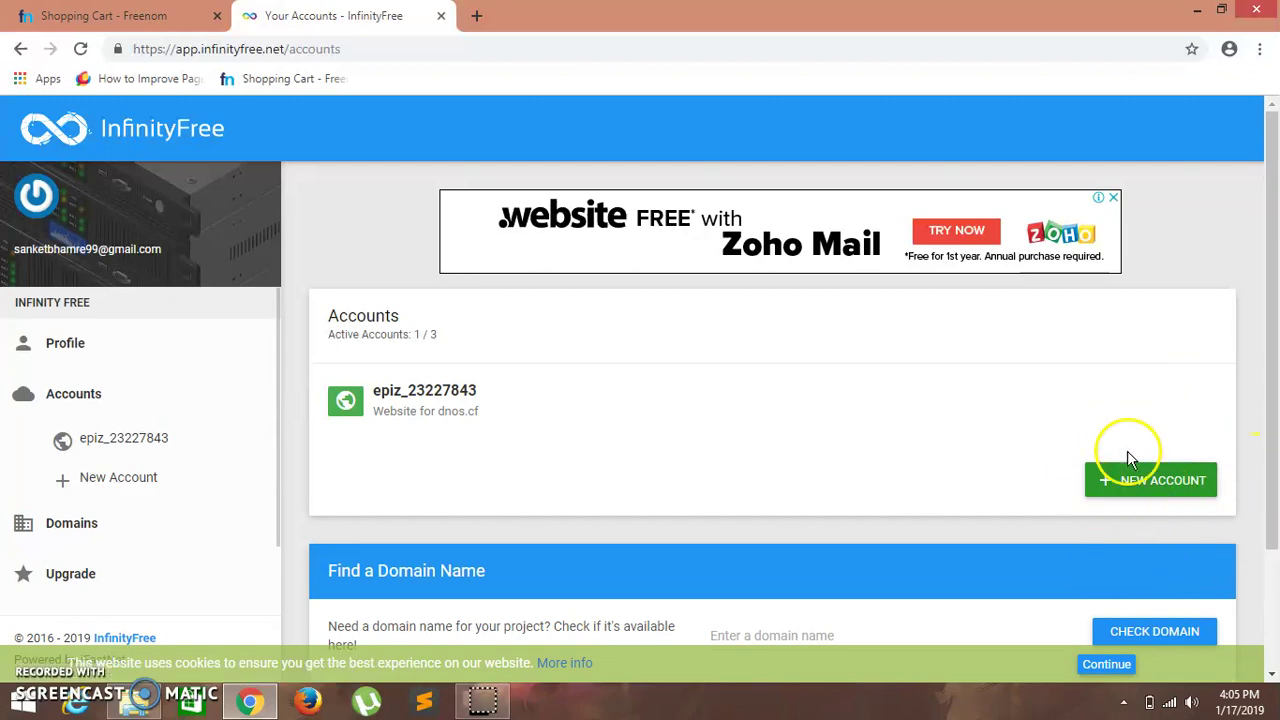
- Start a new InfinityFree hosting account and enter eduno.cf, copied from the Freenom cart, as your own domain
click(1133, 482)
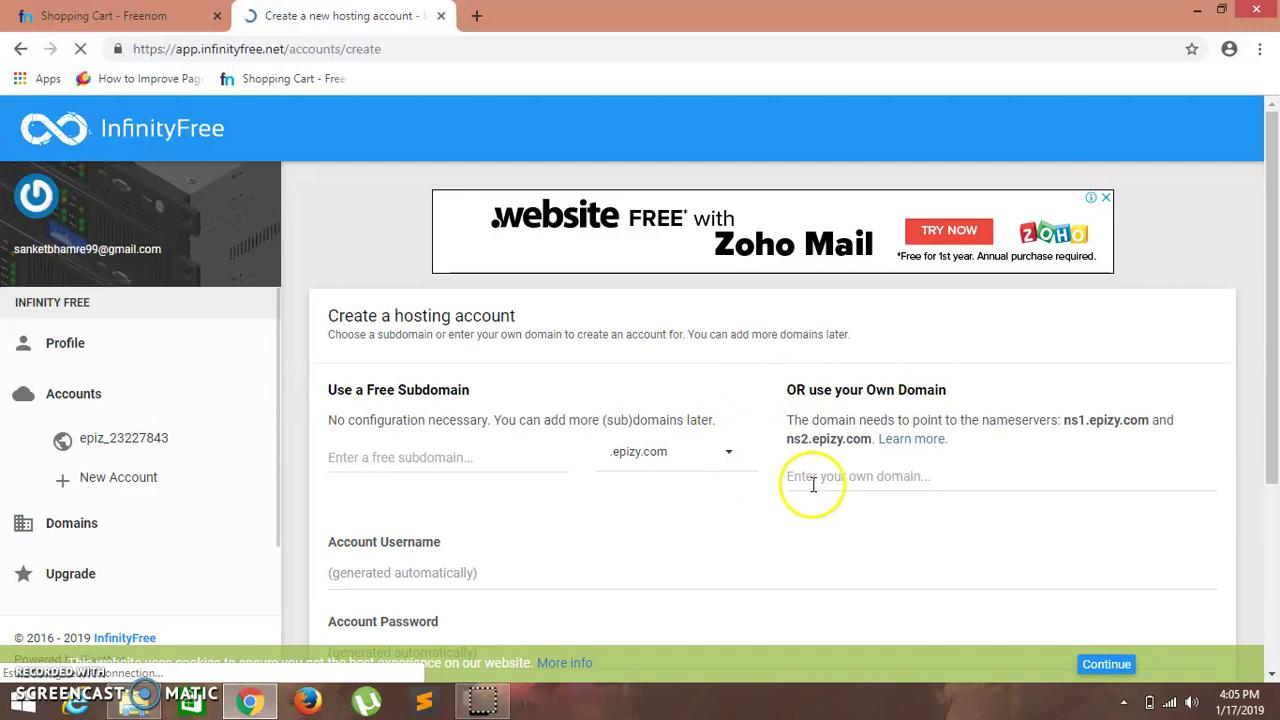
click(848, 482)
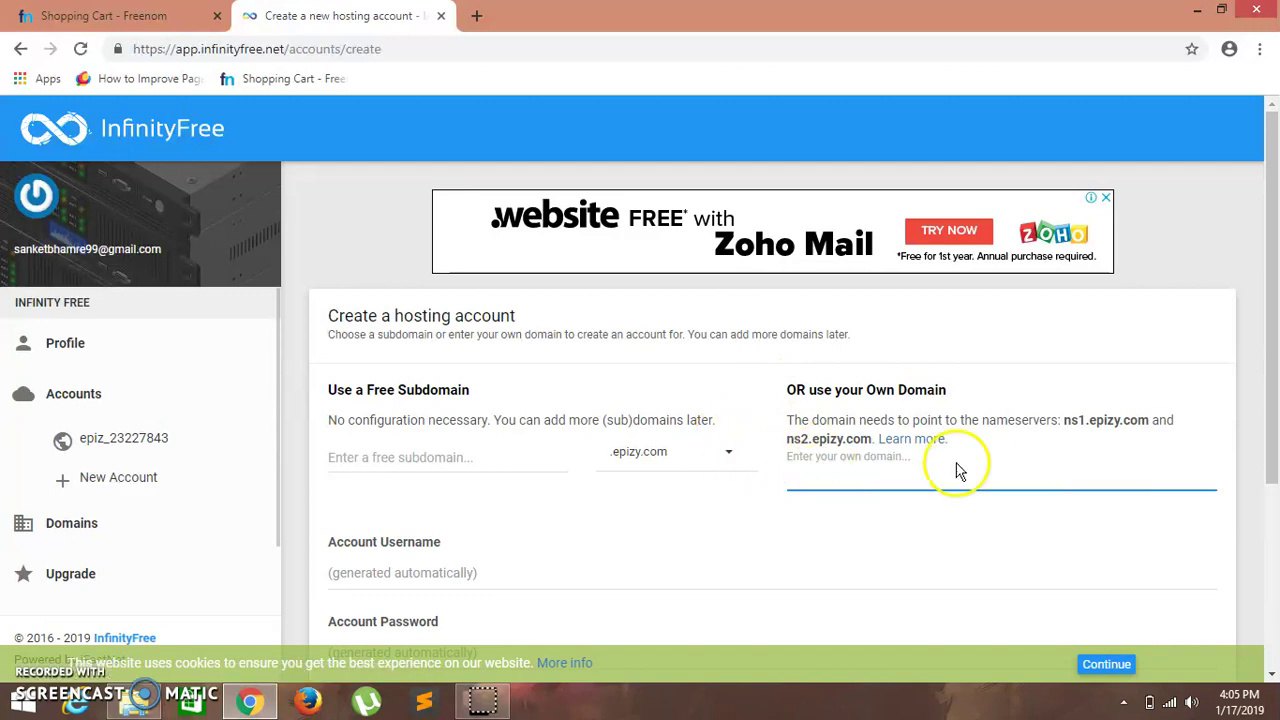
click(100, 15)
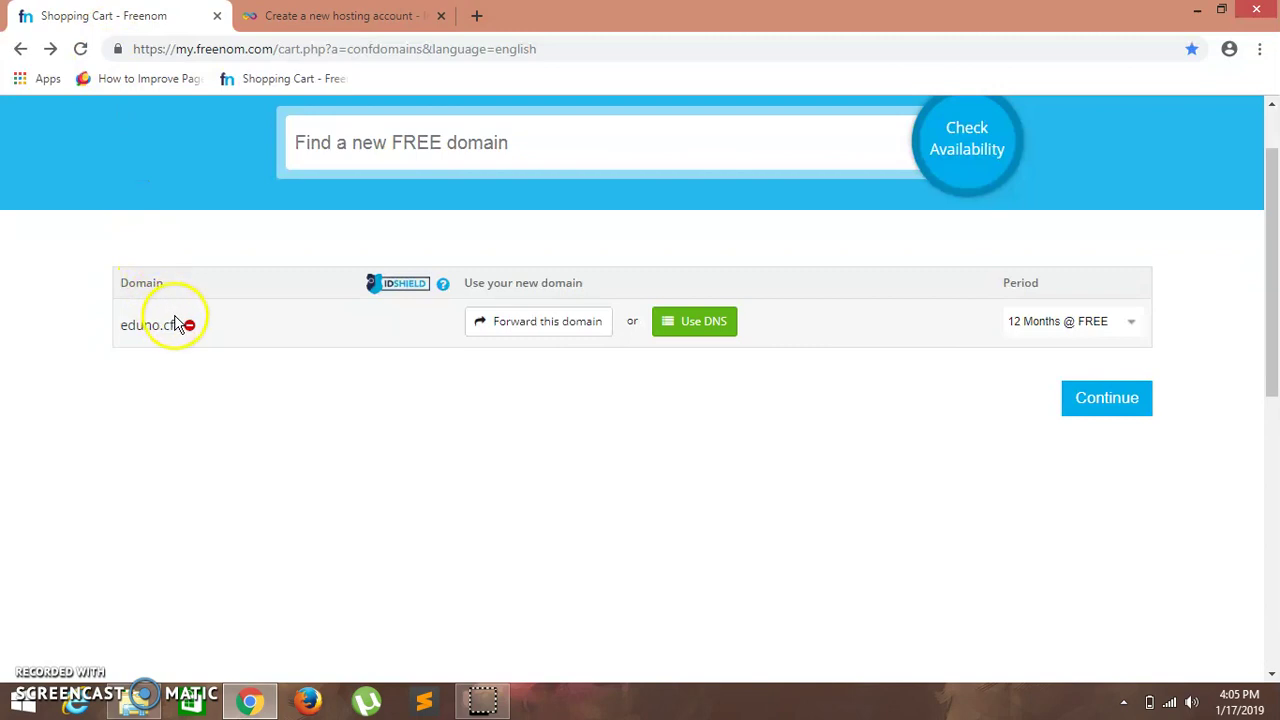
drag(171, 327, 115, 330)
key(ctrl+c)
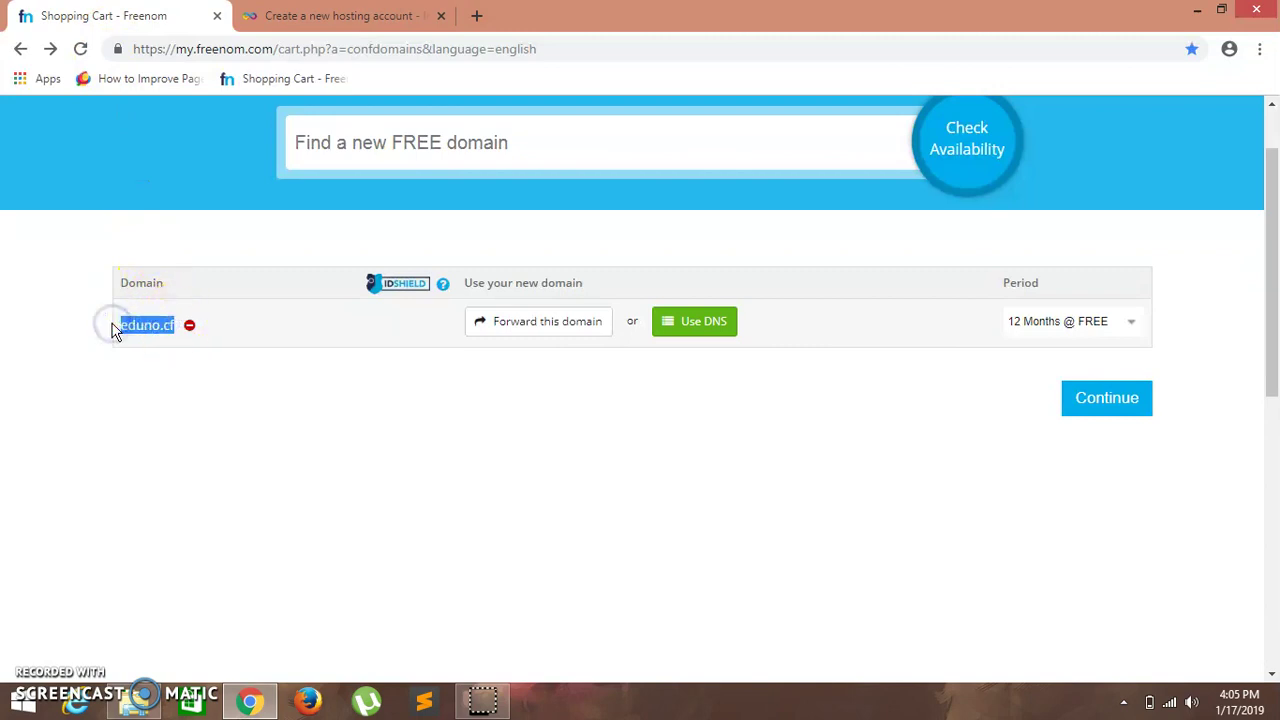
click(452, 15)
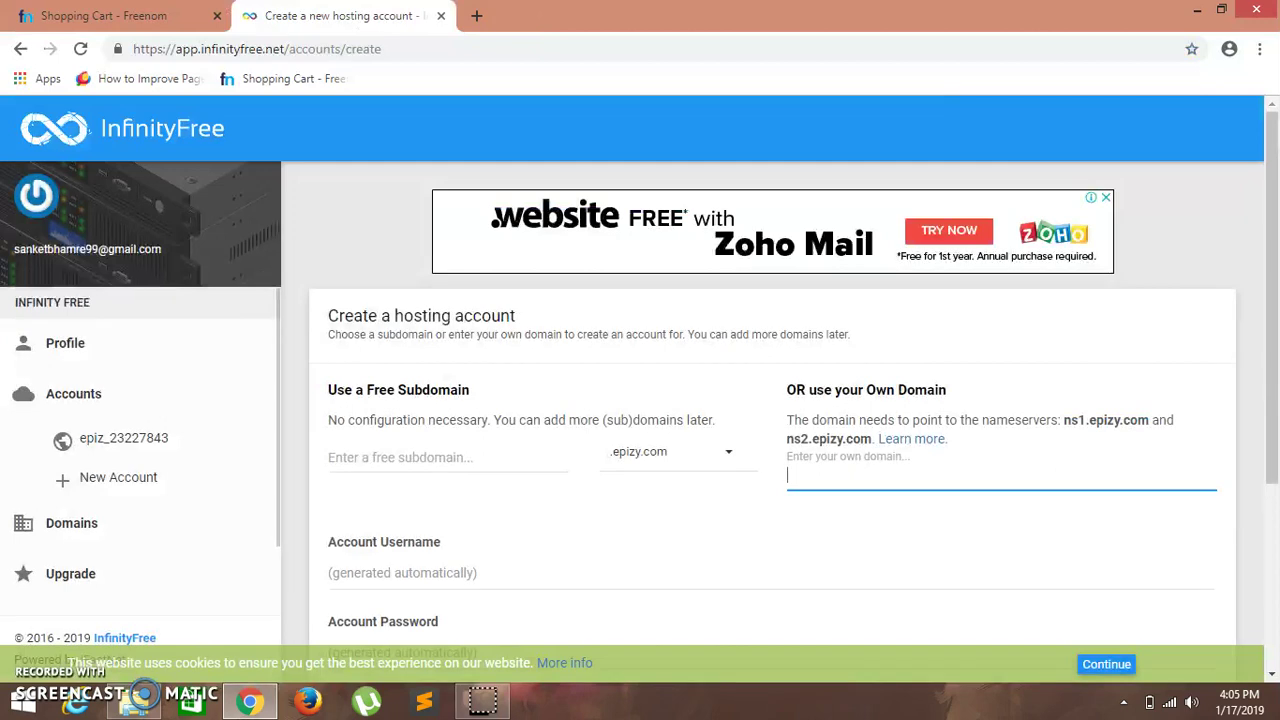
key(ctrl+v)
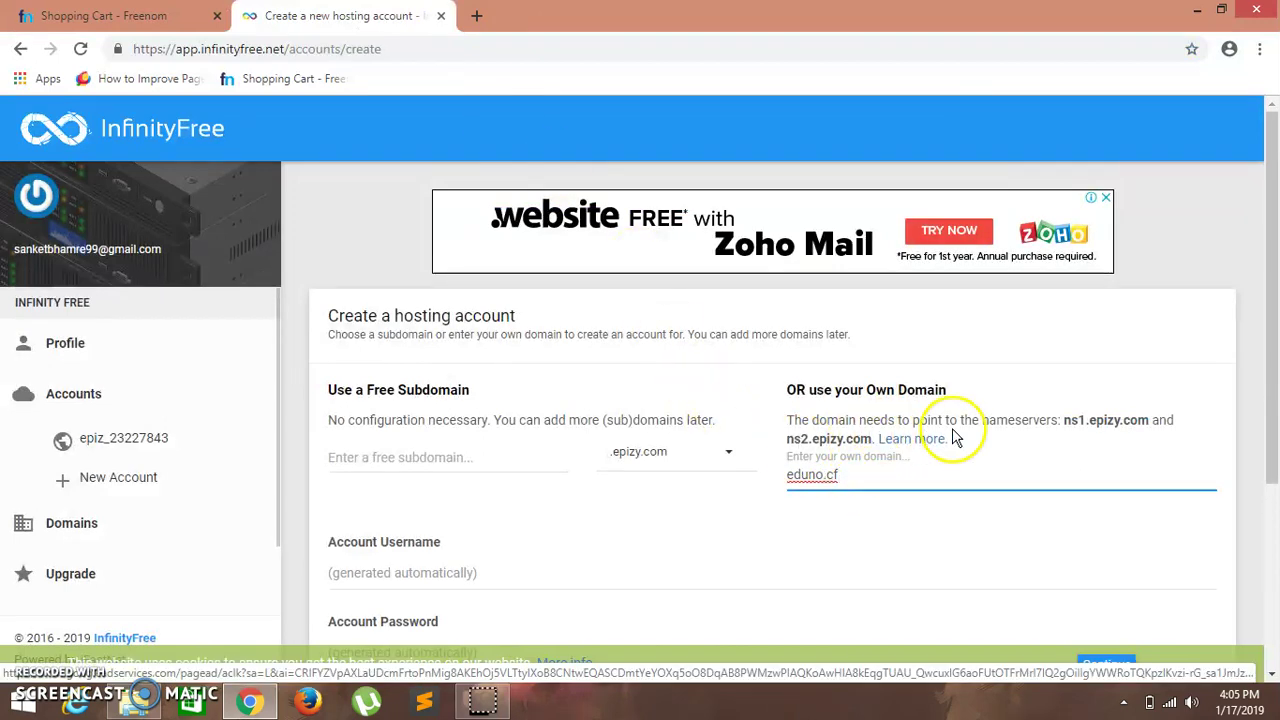
- Switch the eduno.cf domain in the Freenom cart to your own DNS, with ns1.epizy.com as the first nameserver
drag(1062, 421, 1152, 426)
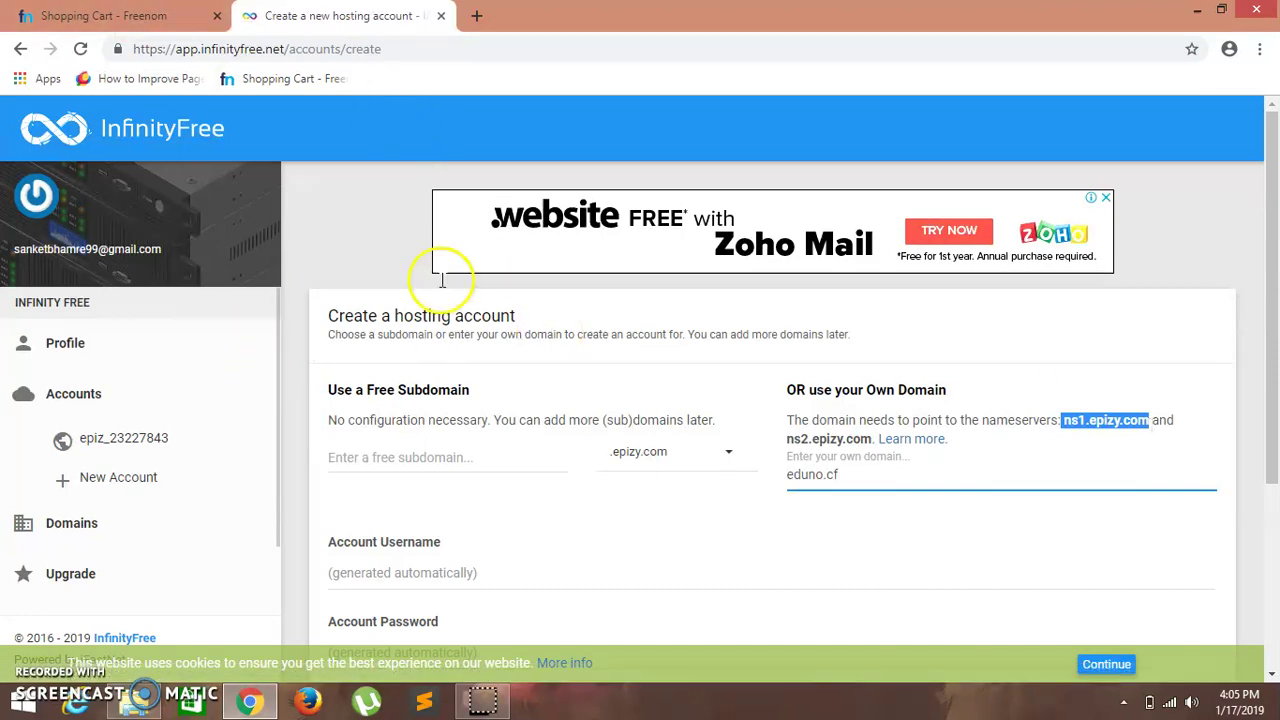
click(178, 16)
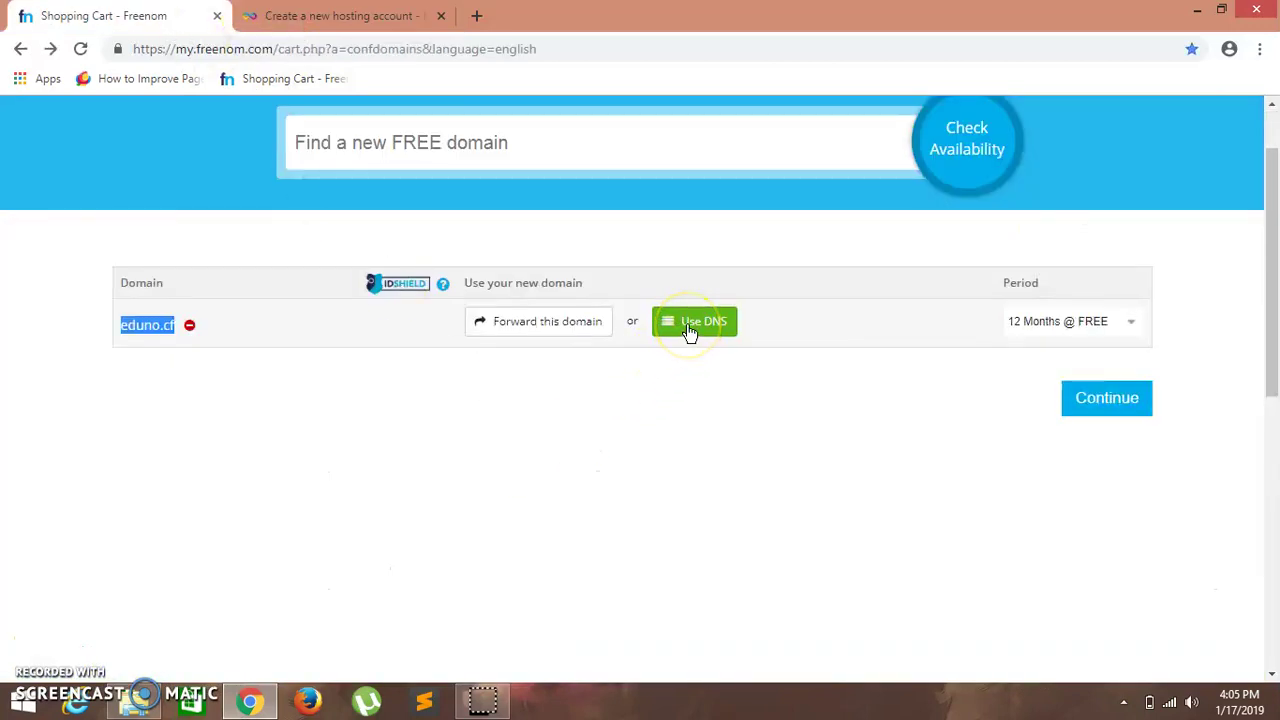
click(689, 330)
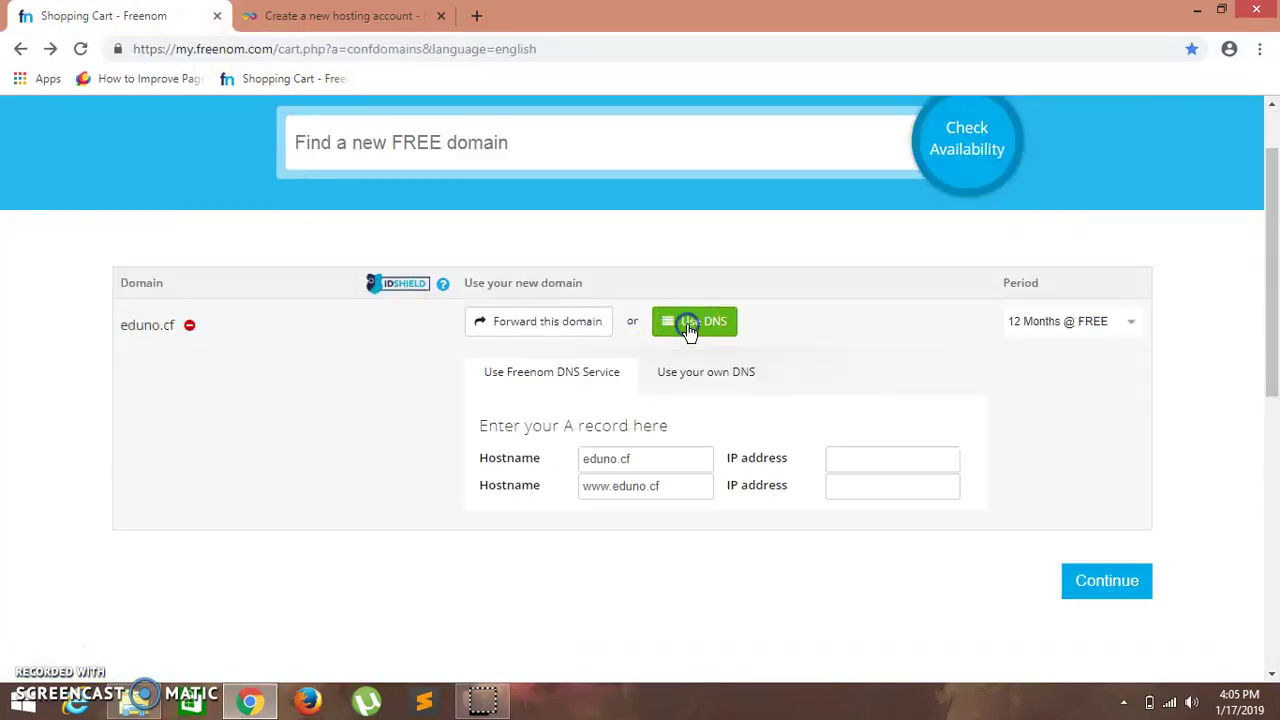
click(705, 371)
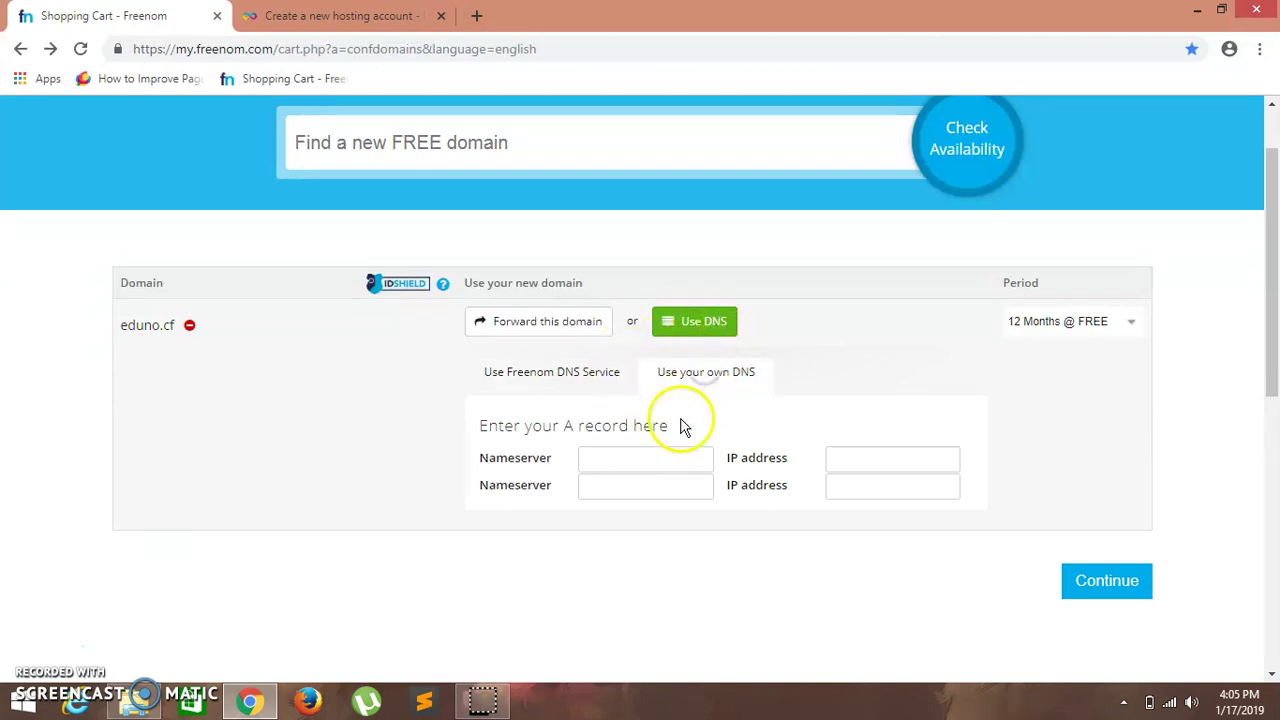
click(674, 458)
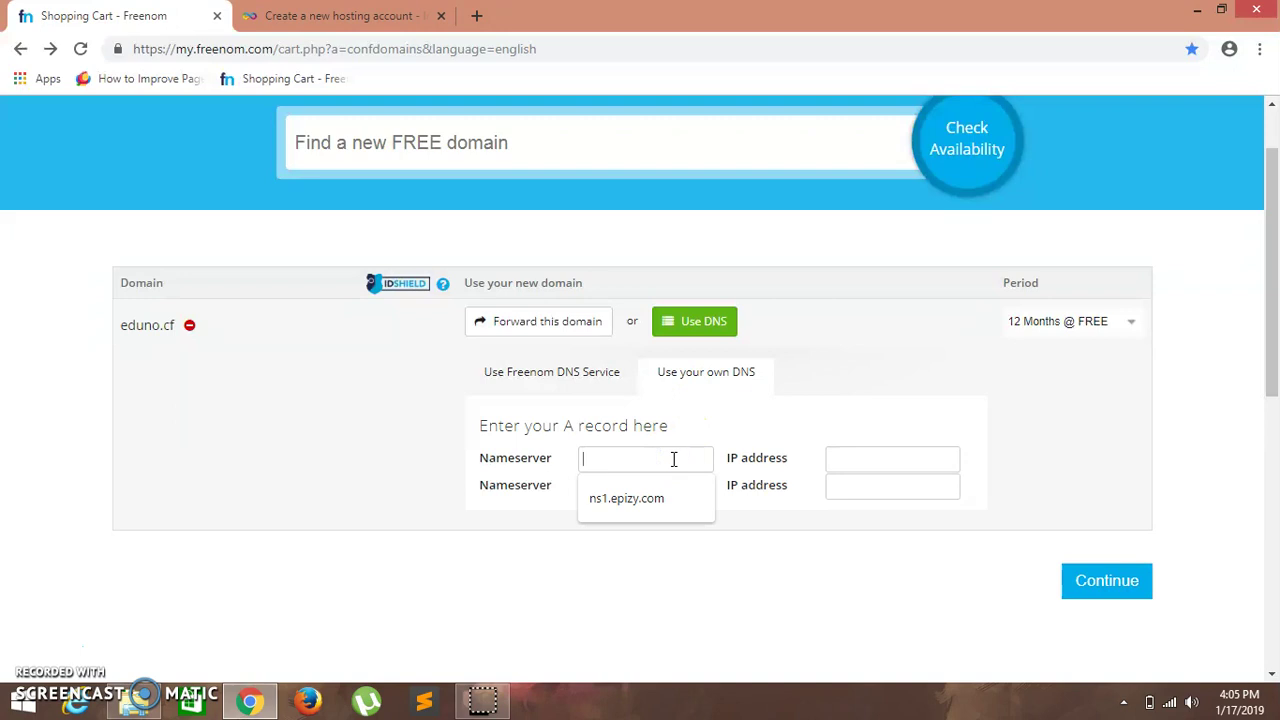
key(Down)
key(Return)
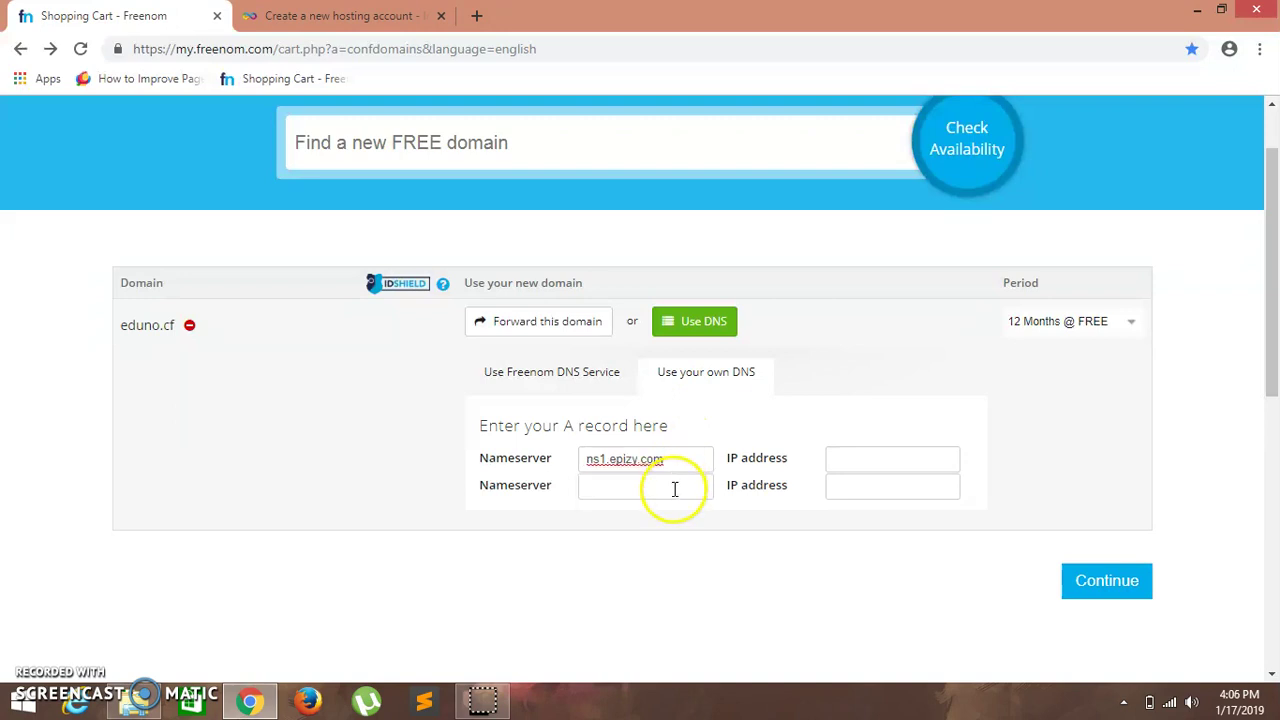
- Set the second nameserver for eduno.cf to ns2.epizy.com
click(674, 488)
key(Down)
key(Return)
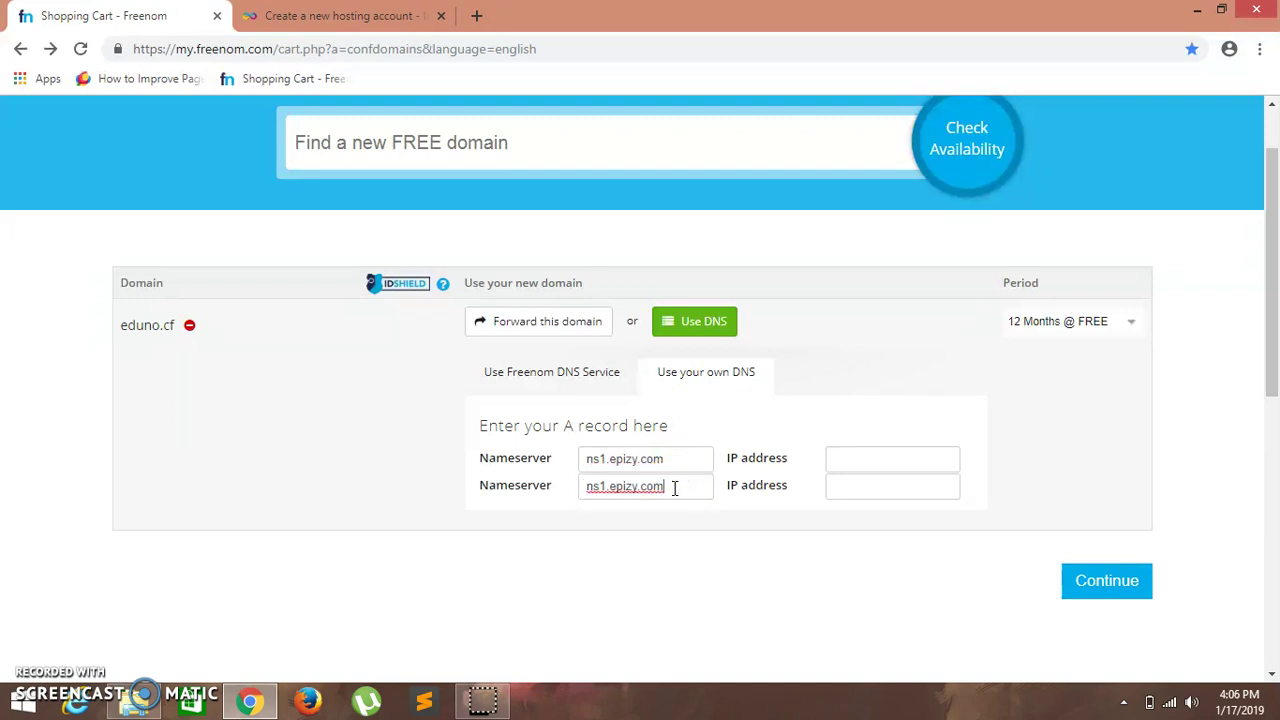
click(608, 487)
key(BackSpace)
key(BackSpace)
text(2.)
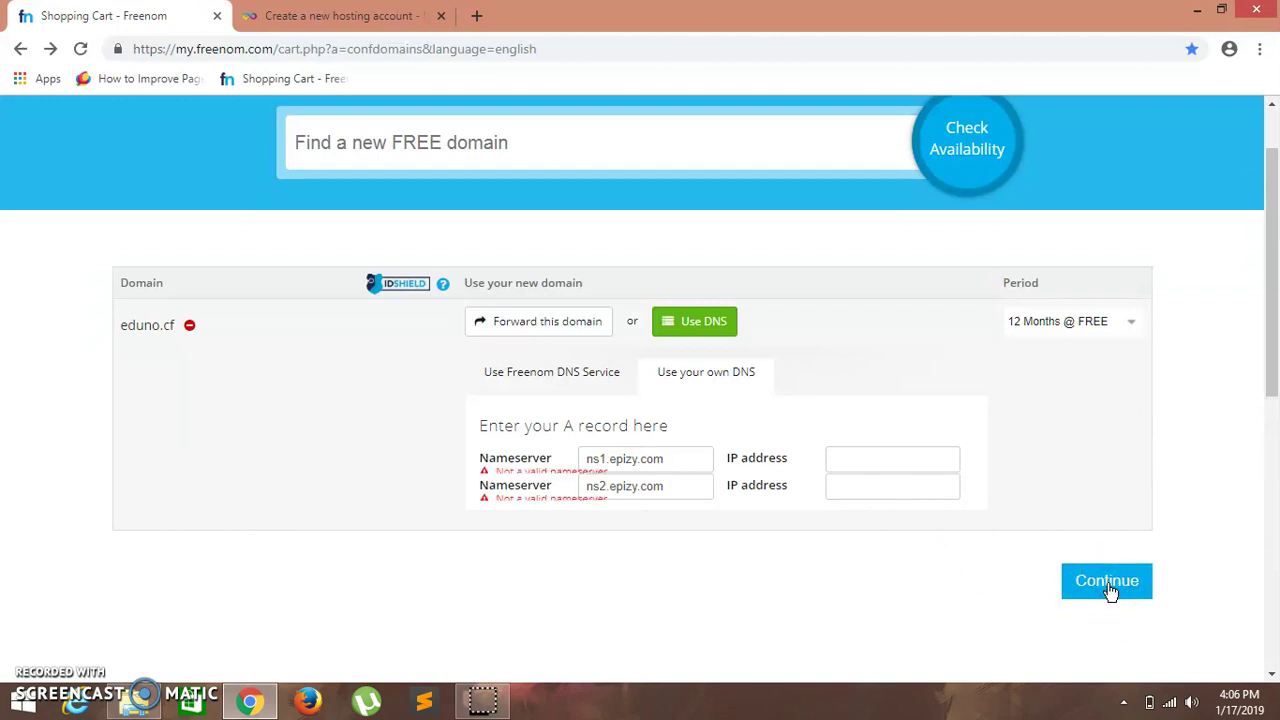
- Continue the eduno.cf order to checkout and review the order summary and customer details
click(1100, 590)
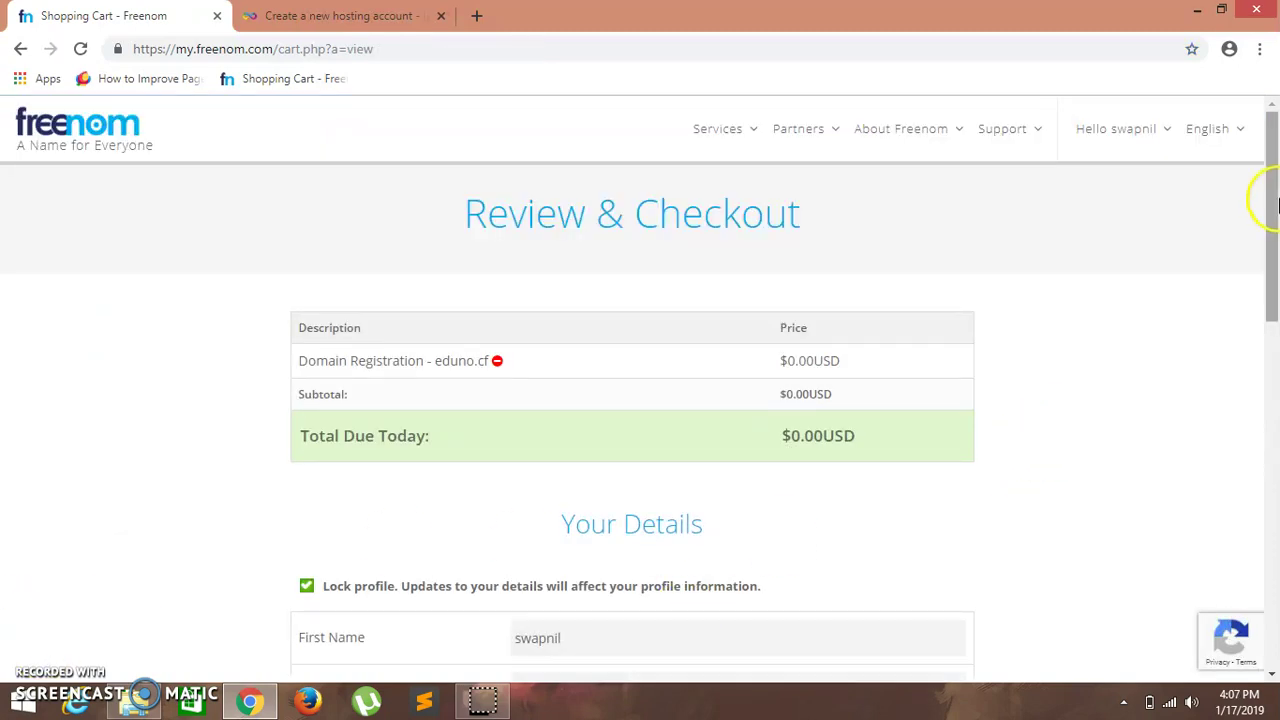
mouse_move(1276, 205)
mouse_down()
mouse_move(1275, 390)
mouse_move(1275, 214)
mouse_up()
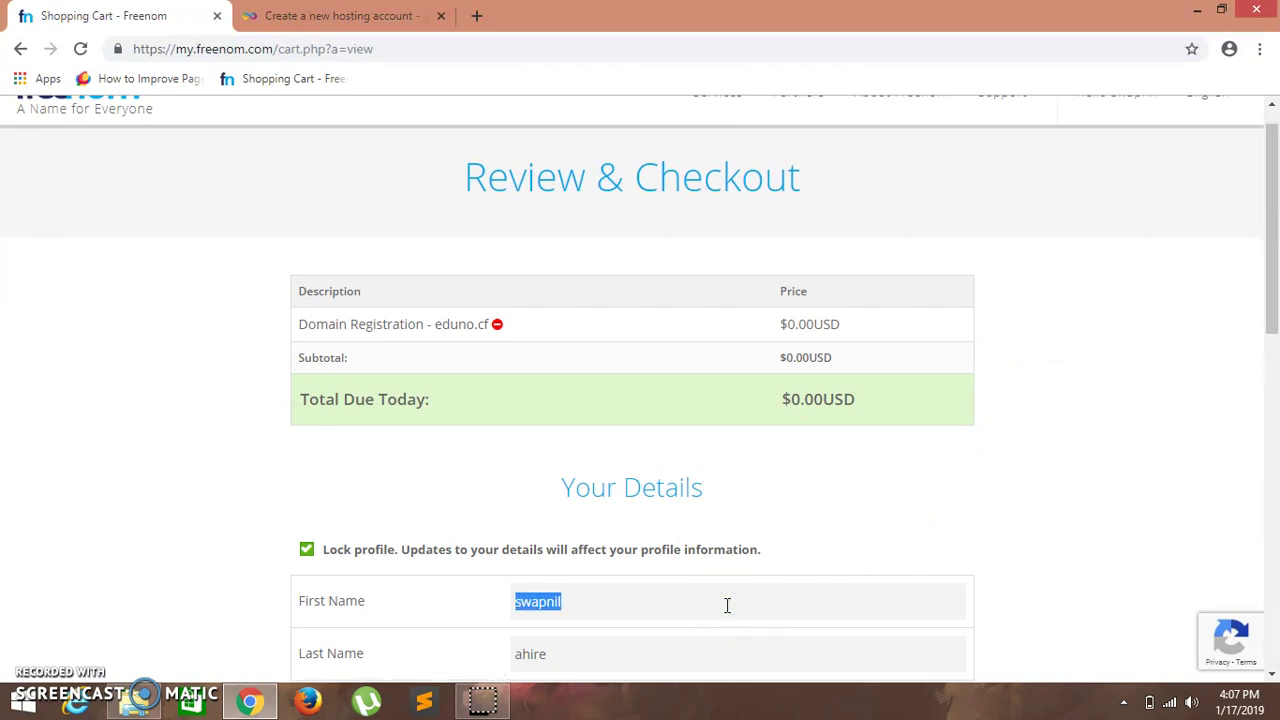
click(870, 500)
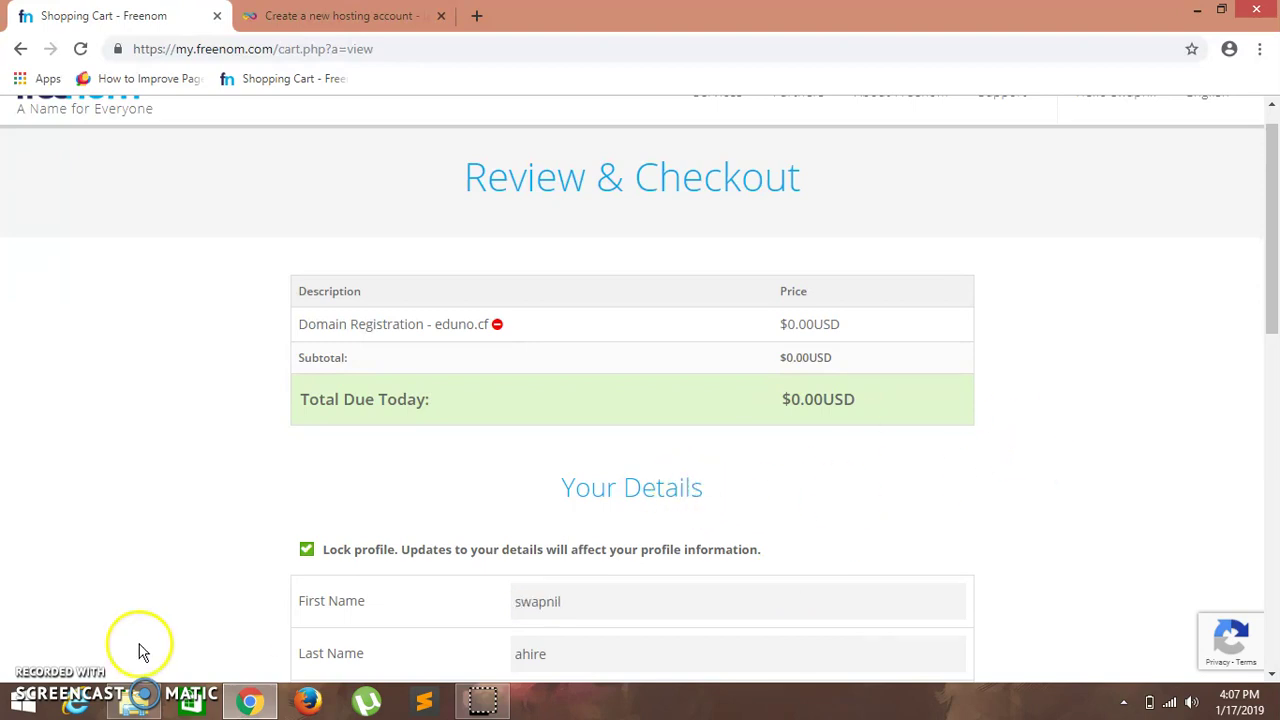
- Try to complete the eduno.cf order without accepting the terms, selecting all crosswalk images in the verification challenge
click(308, 549)
scroll(38, 655, up, 1)
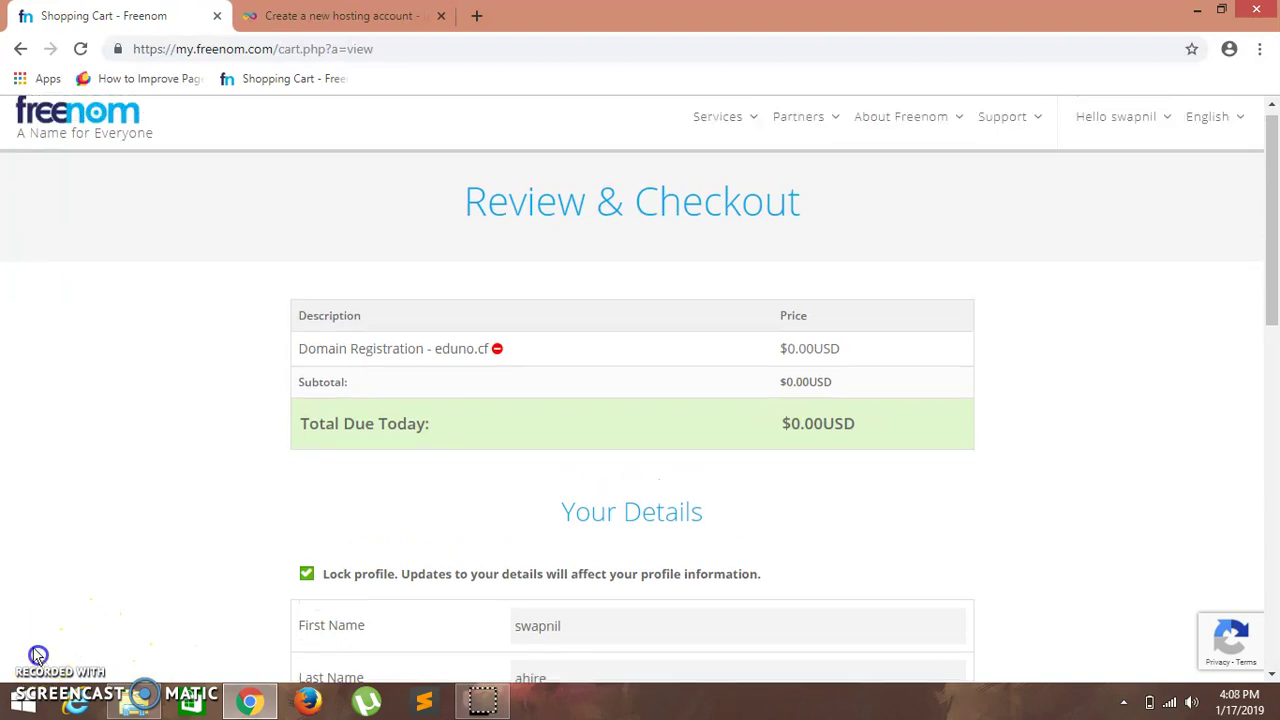
drag(1266, 237, 1270, 580)
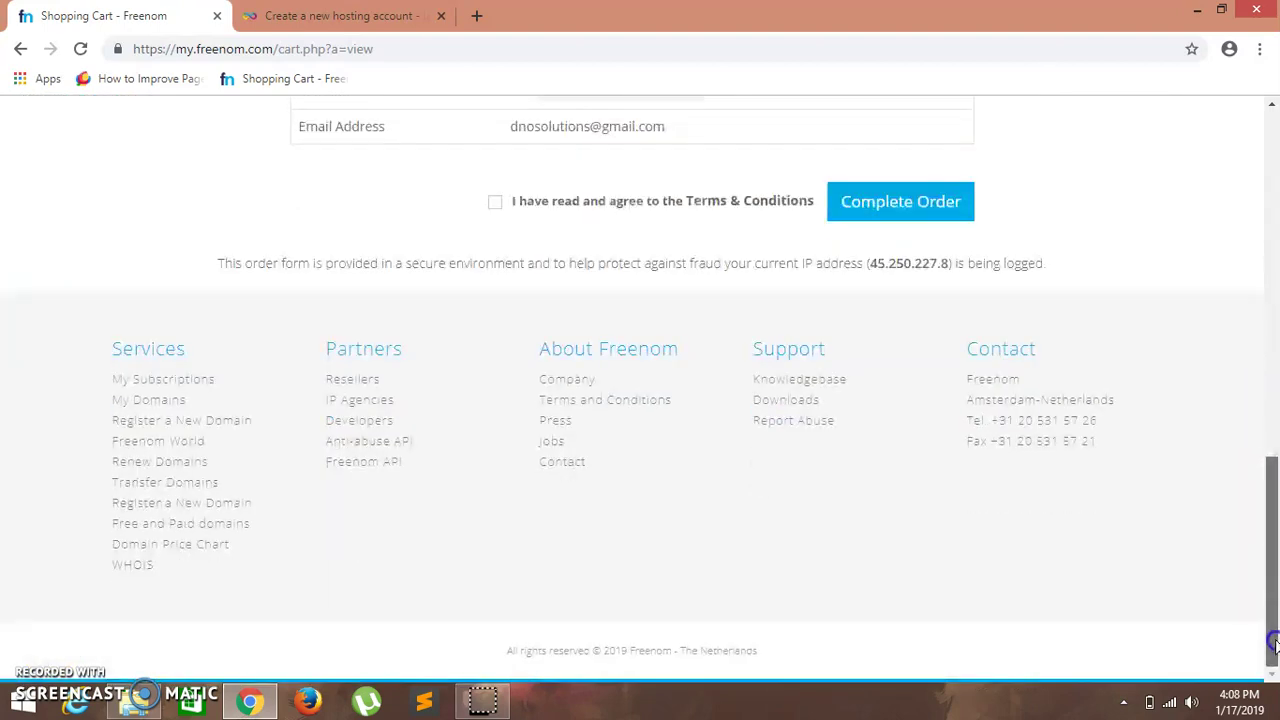
click(905, 210)
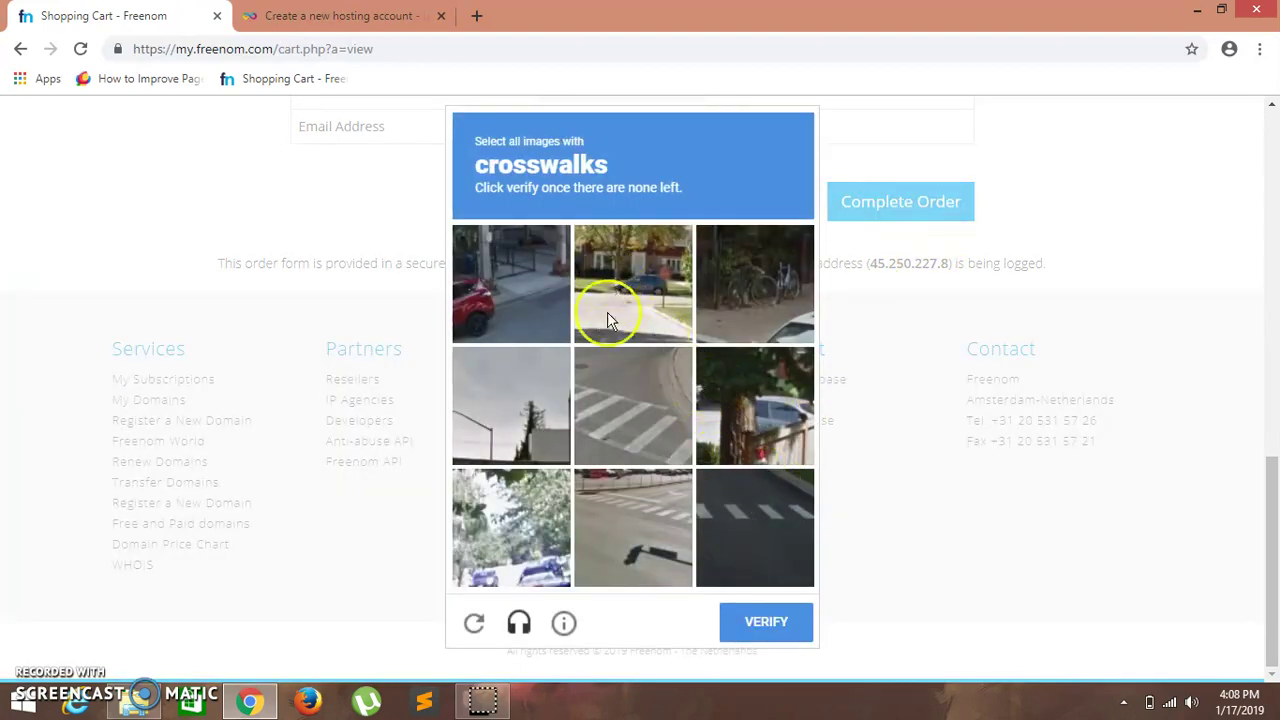
click(625, 417)
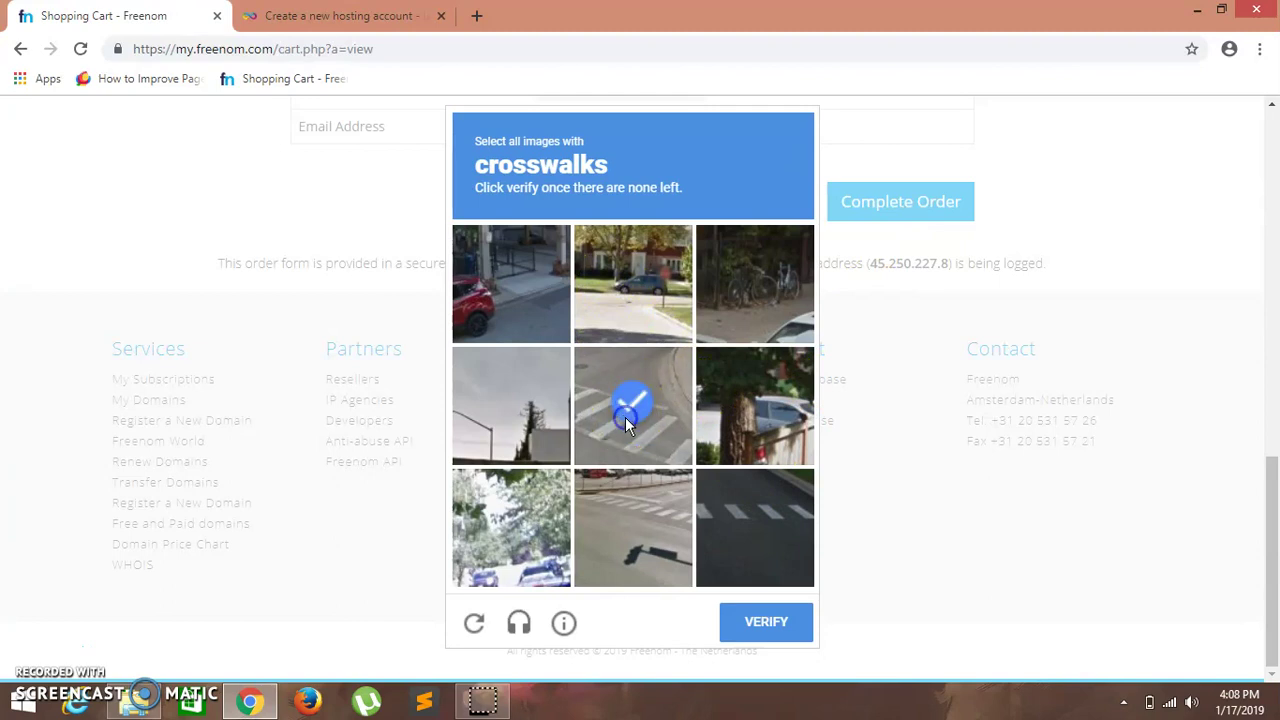
click(739, 532)
click(686, 527)
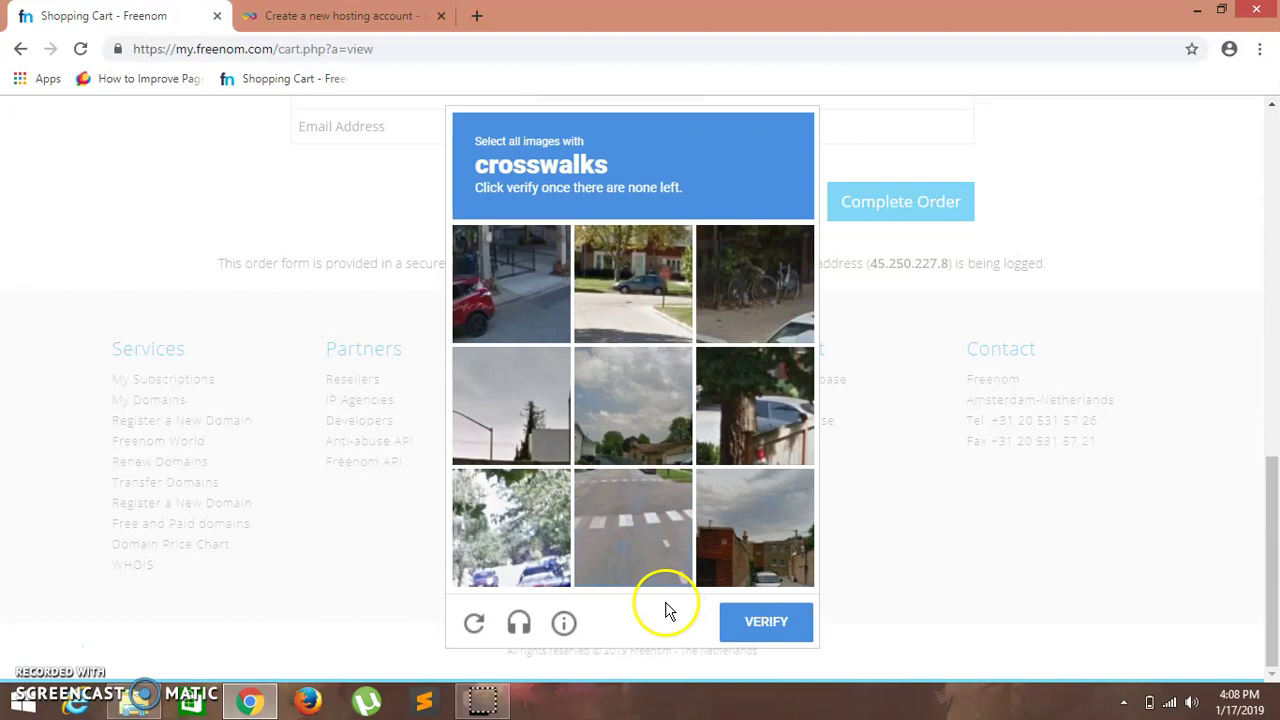
click(645, 551)
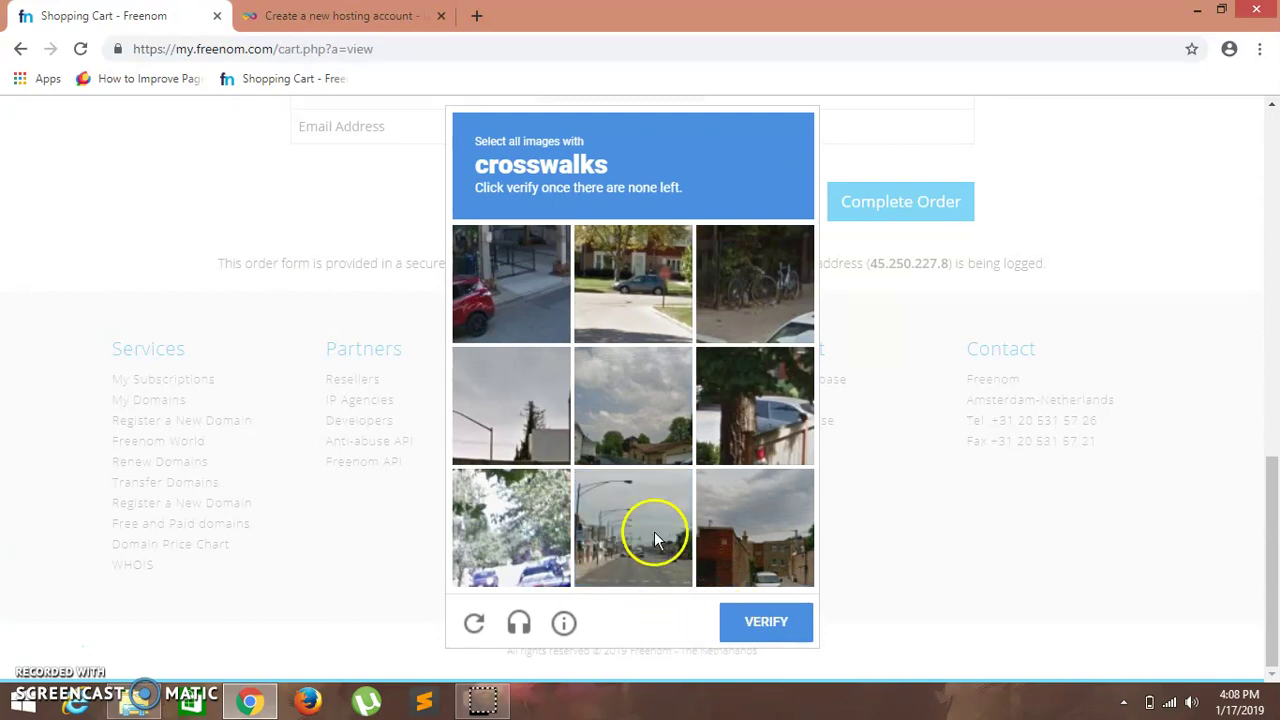
click(743, 618)
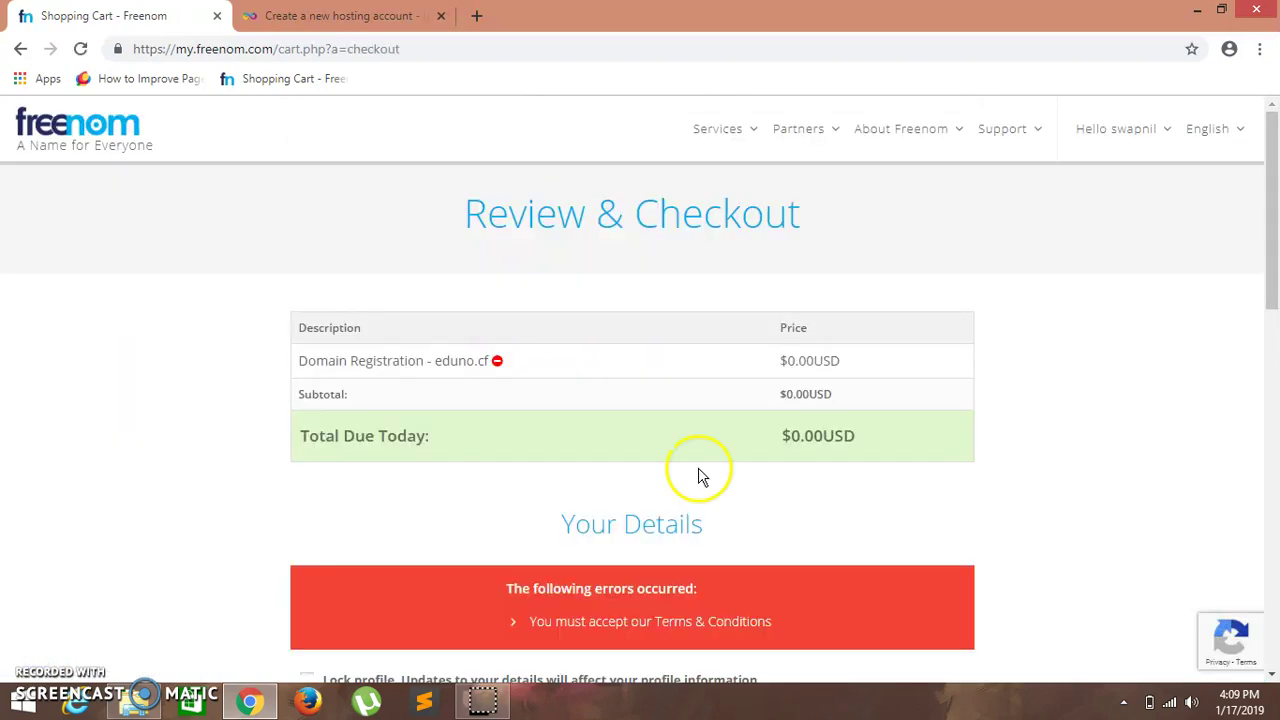
- Agree to the Terms & Conditions and submit the eduno.cf order again
scroll(1275, 135, down, 2)
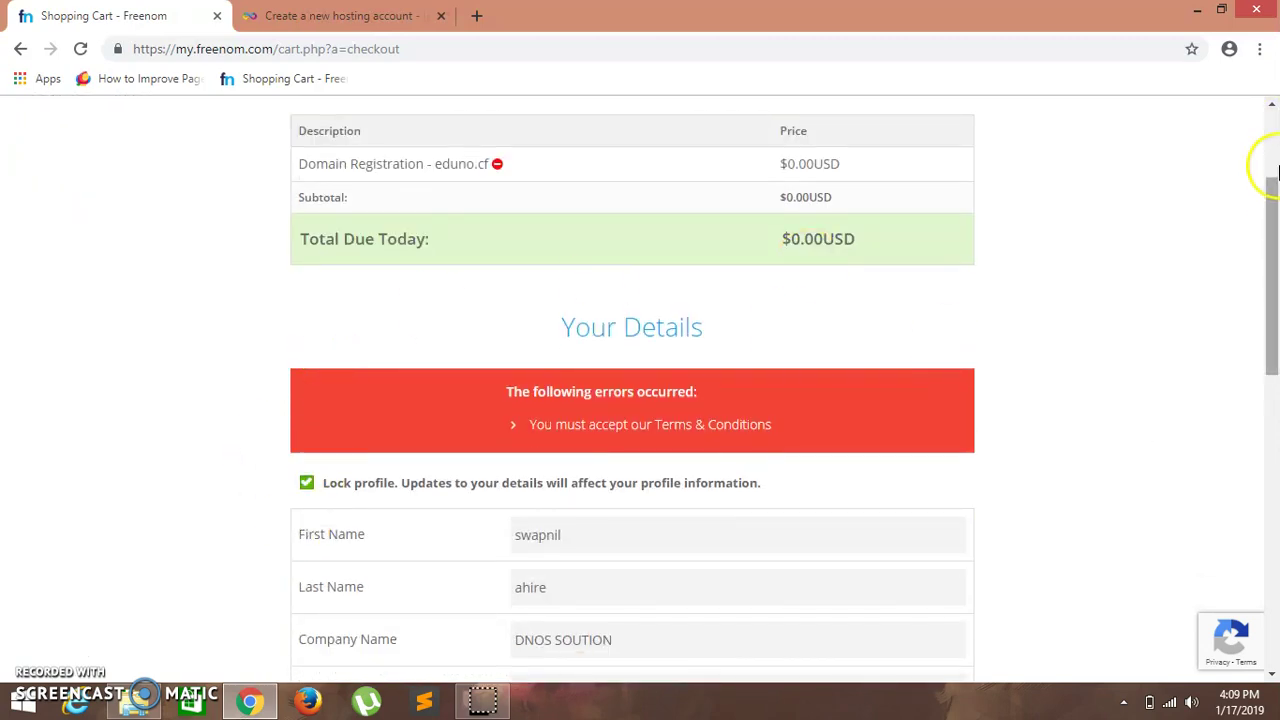
scroll(1272, 200, up, 2)
drag(1275, 245, 1272, 575)
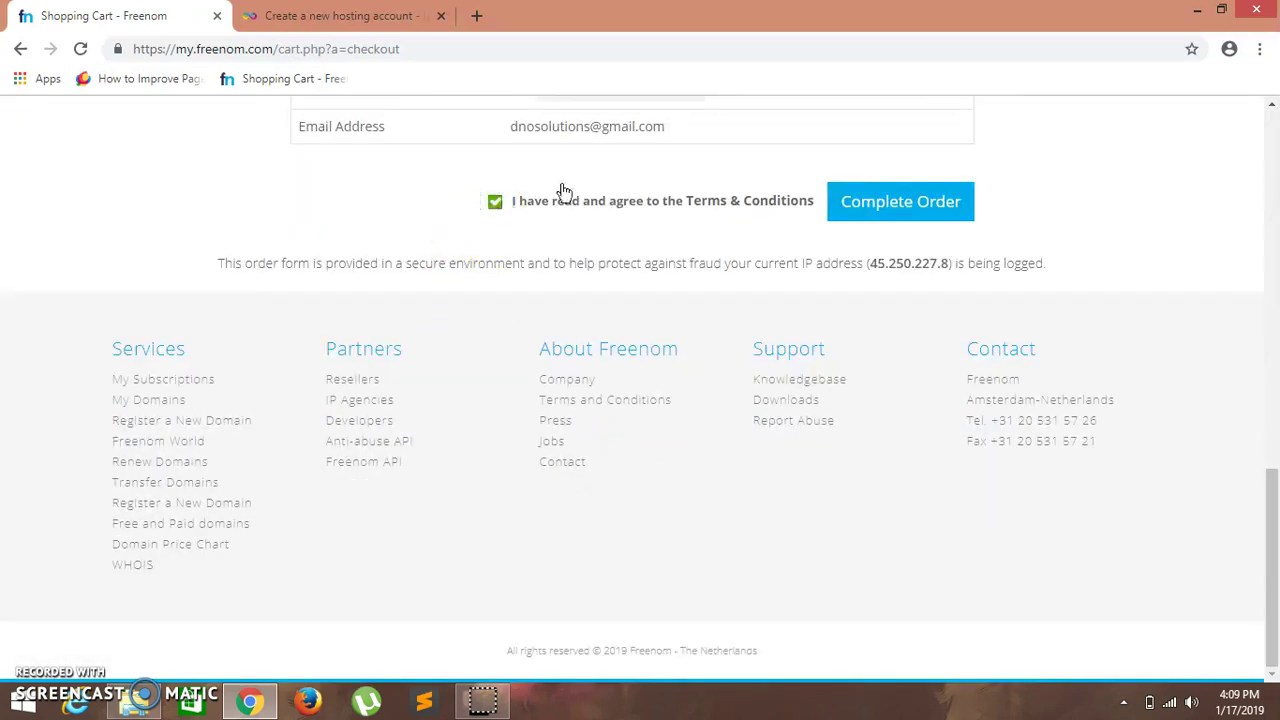
click(866, 199)
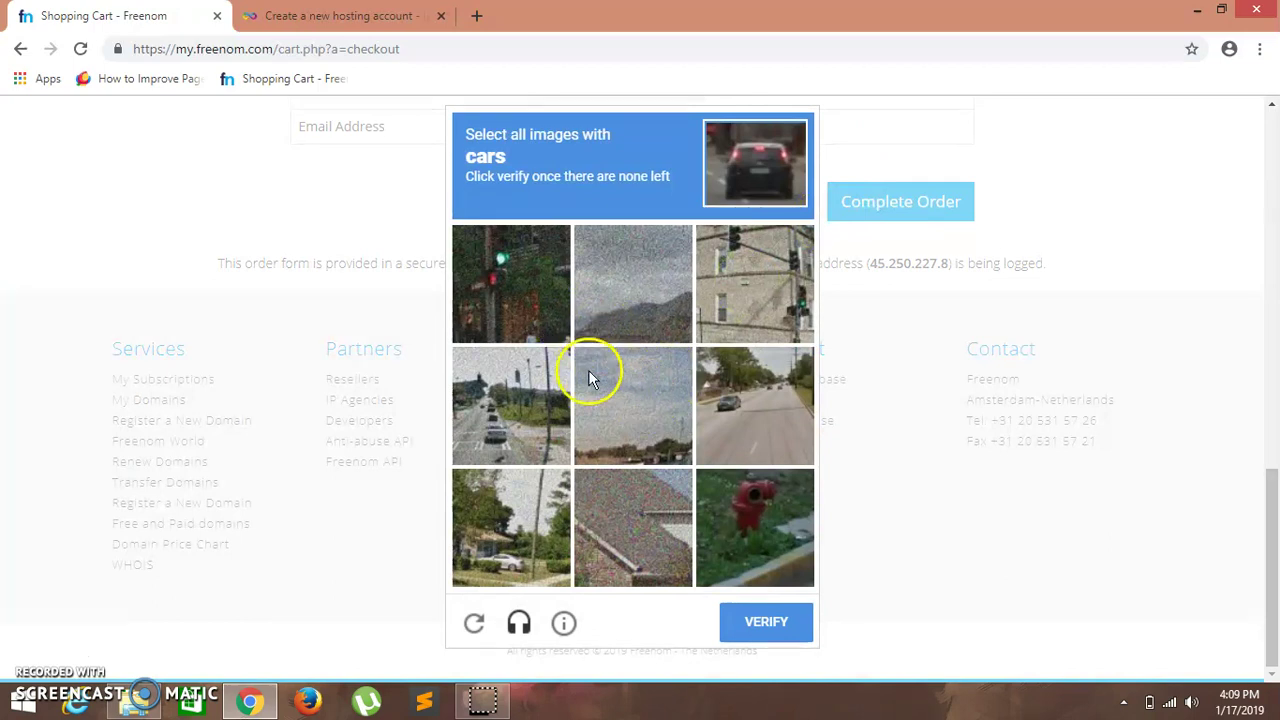
- Select every image with cars, including the replacement images, and verify the challenge to finish the order
click(531, 398)
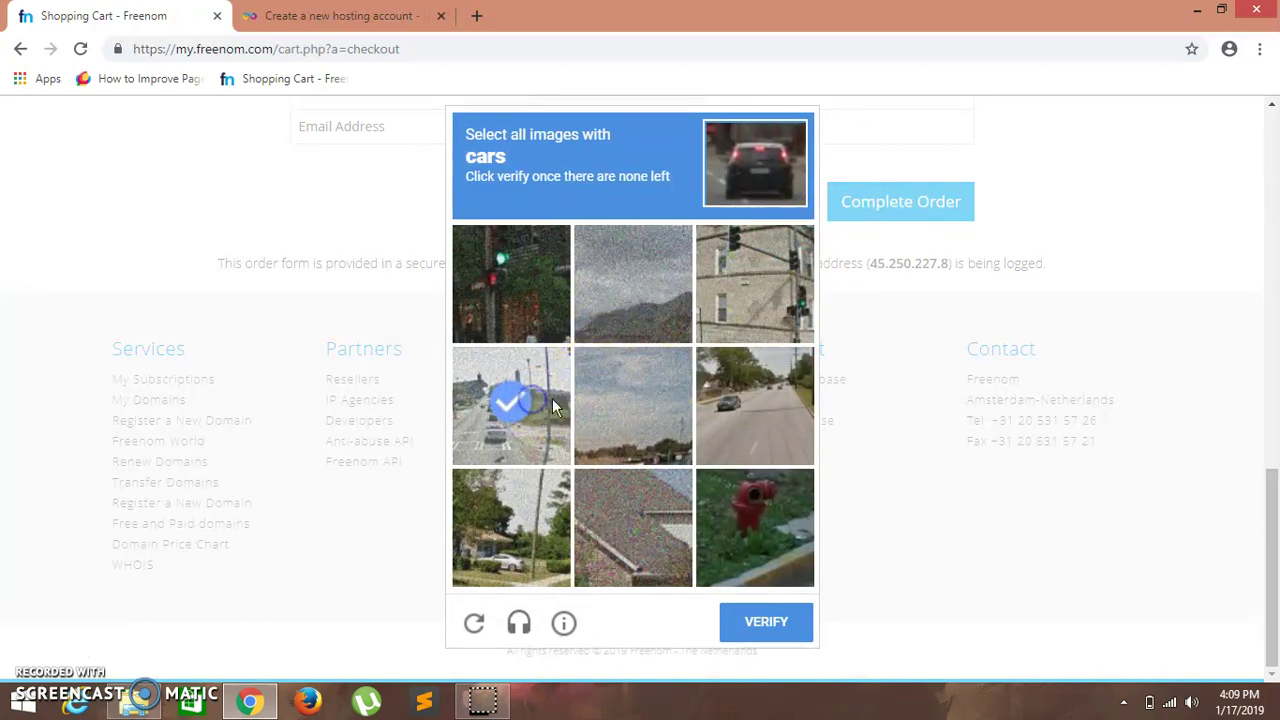
click(743, 393)
click(500, 495)
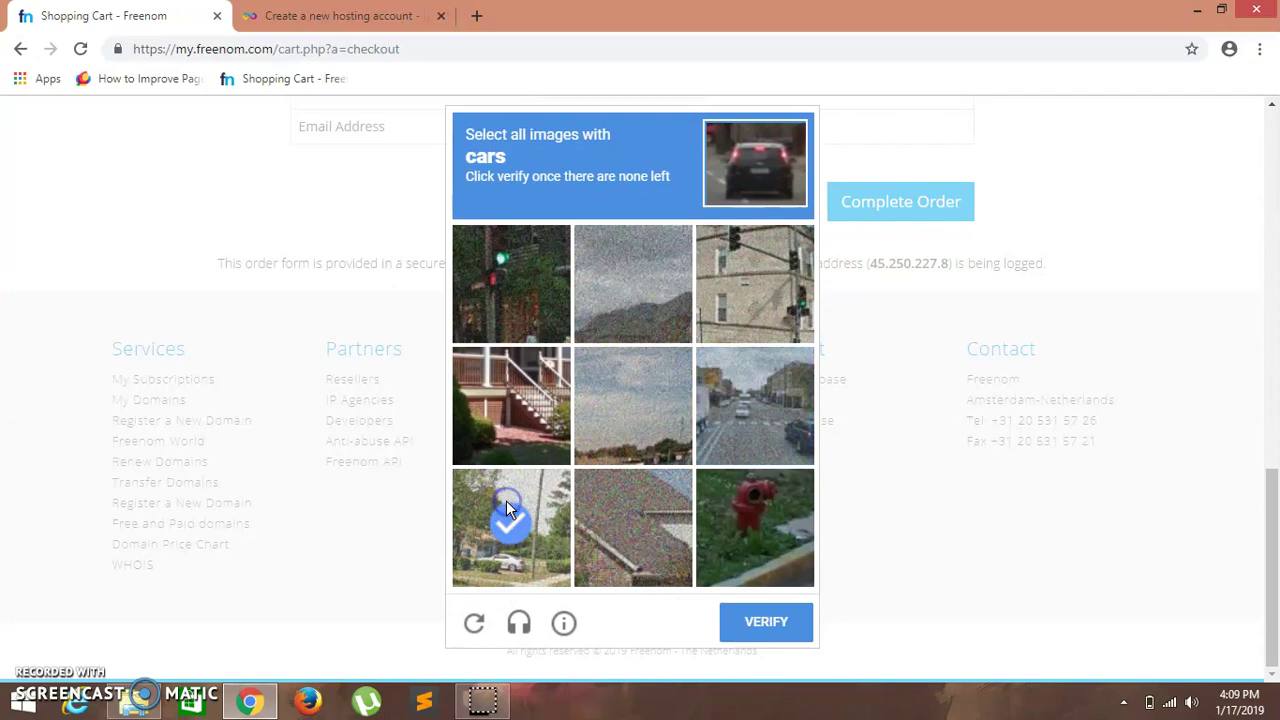
click(766, 615)
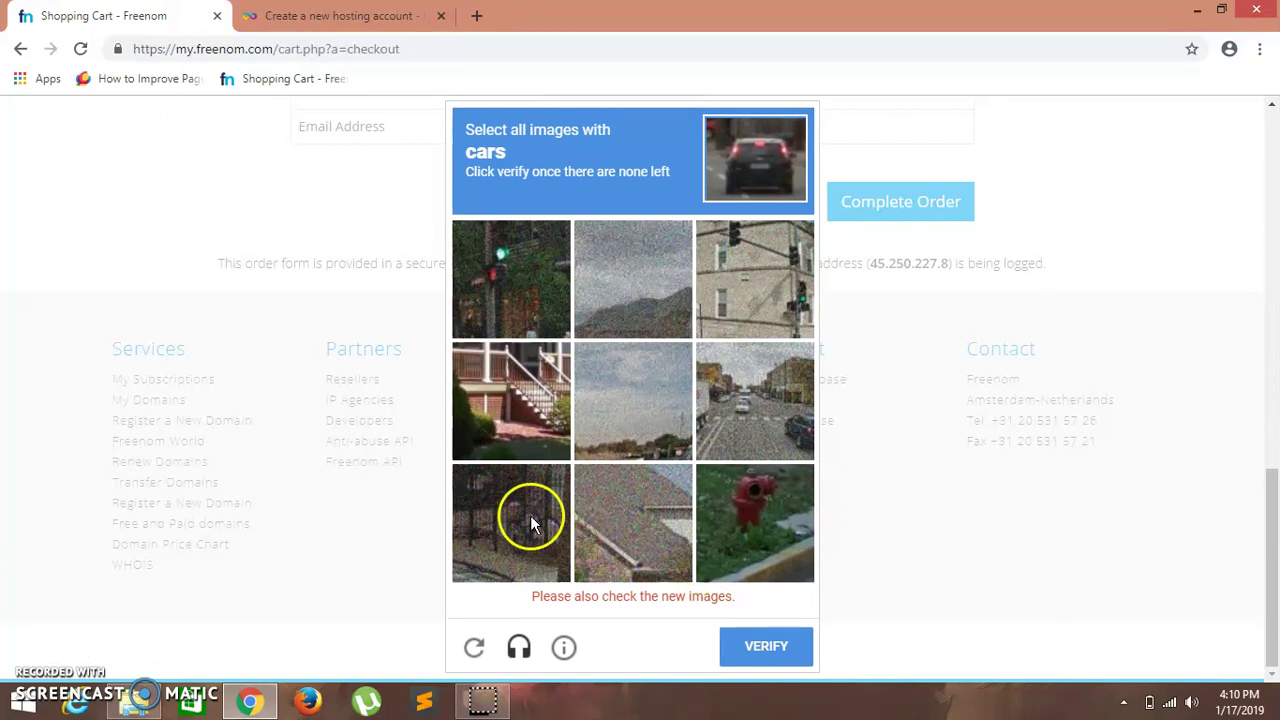
click(755, 405)
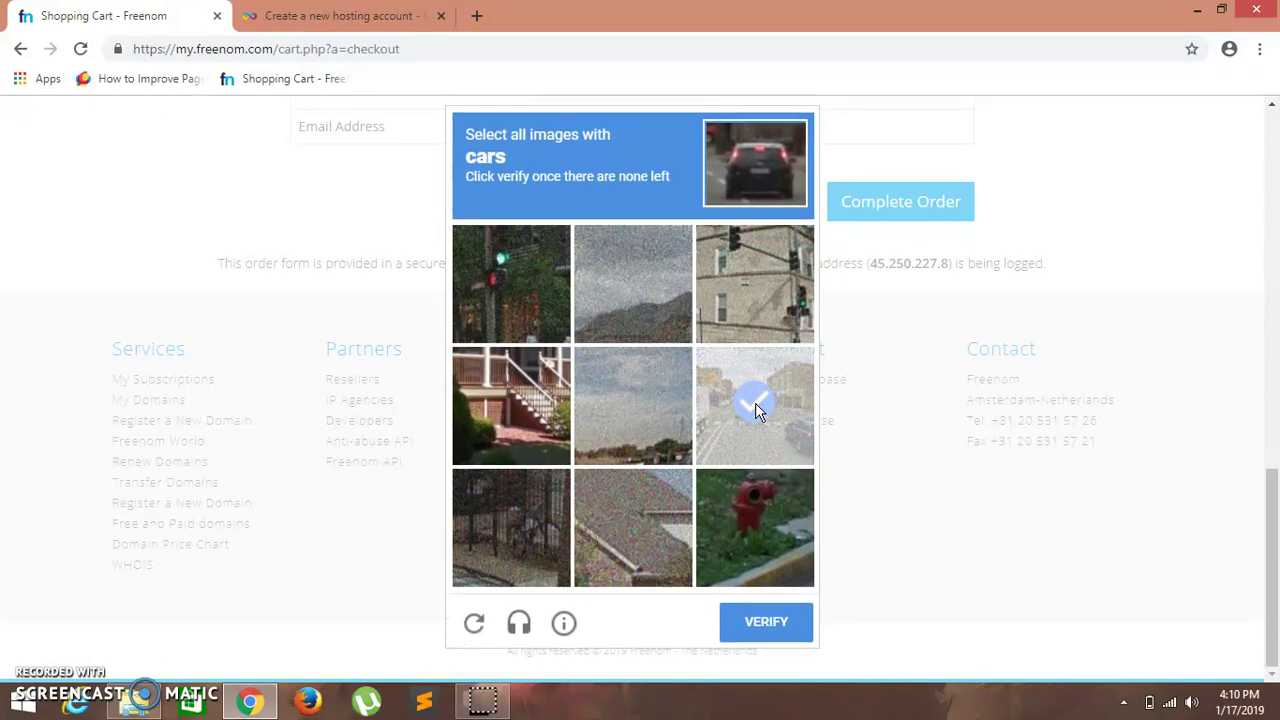
click(786, 492)
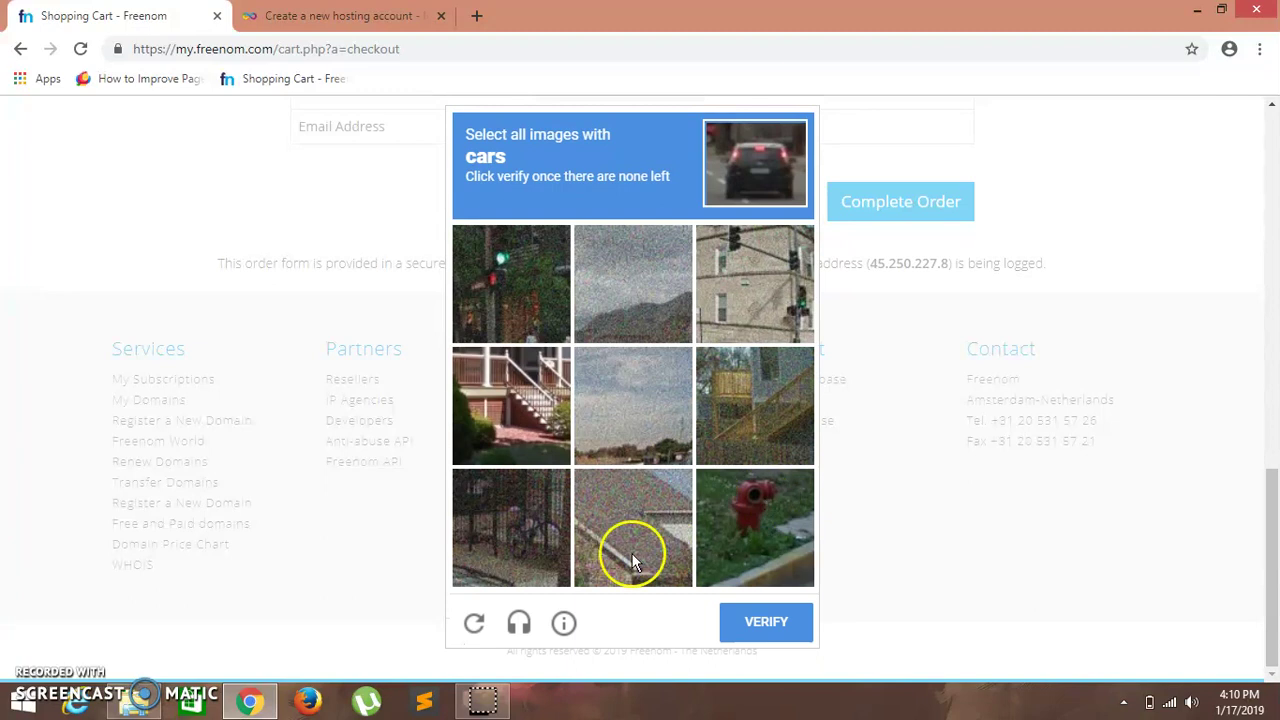
click(786, 621)
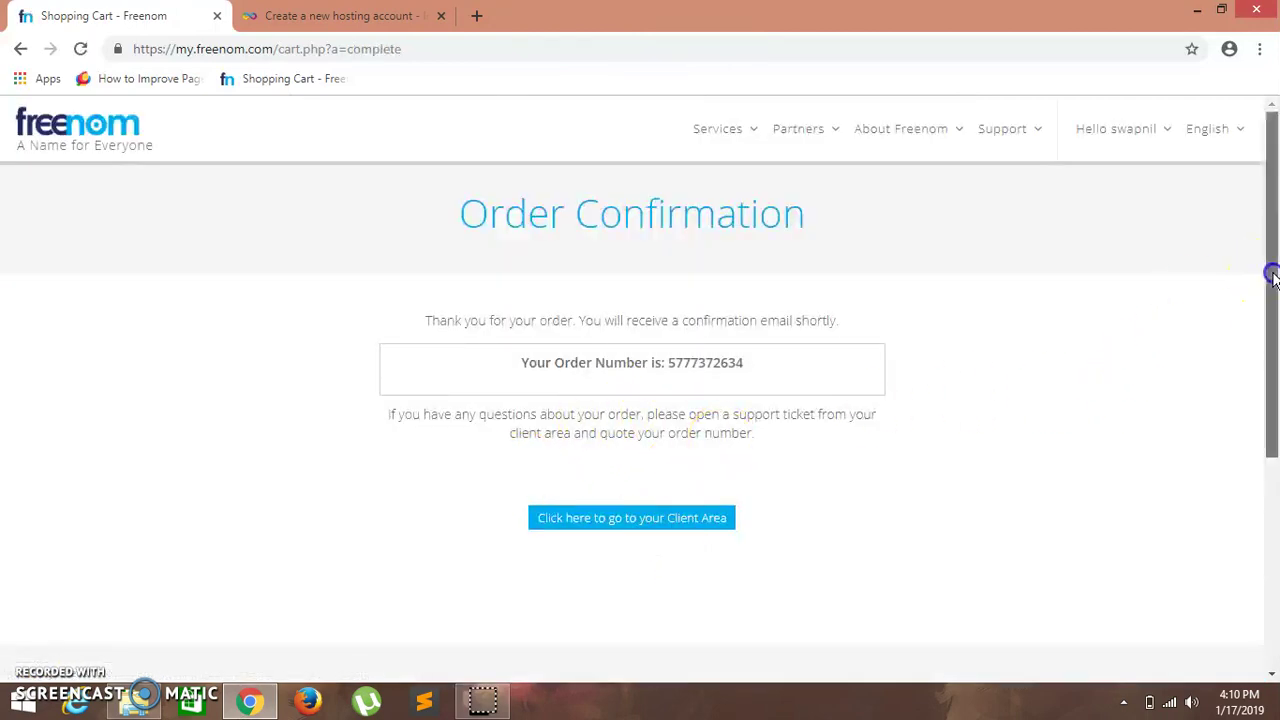
- Go from the order confirmation to the client area and open the list of registered domains
drag(1272, 300, 1275, 185)
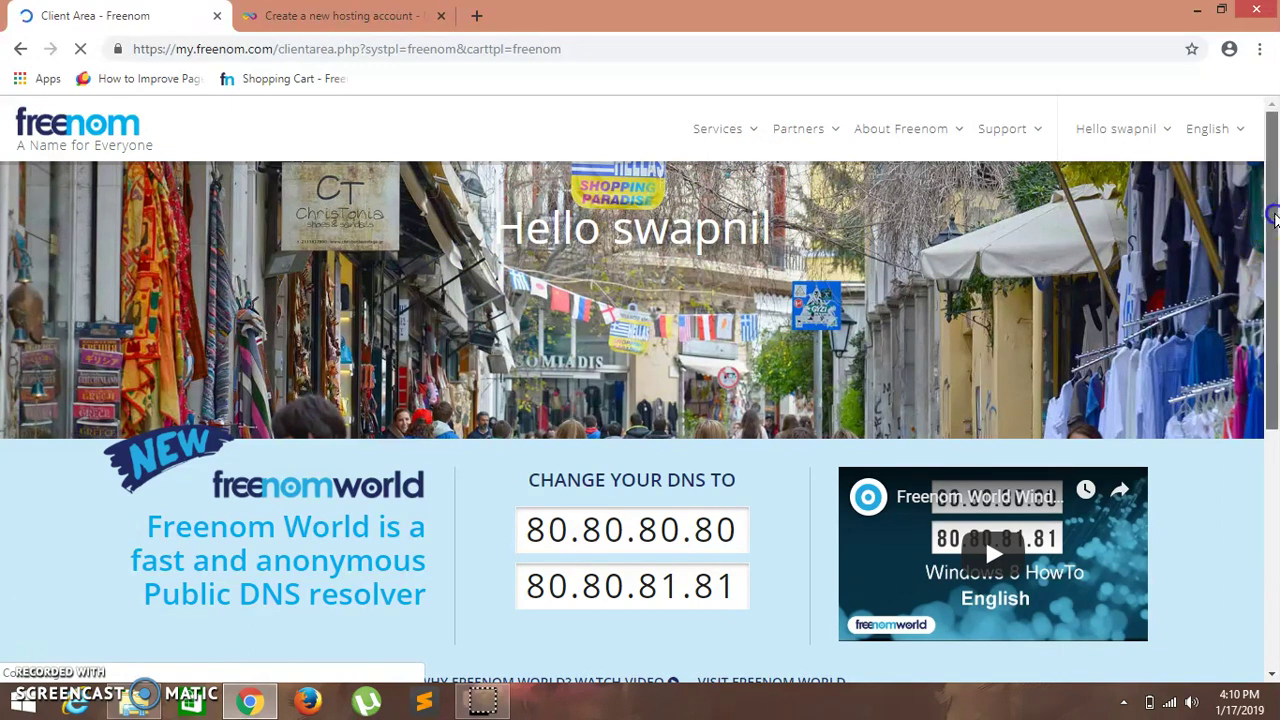
drag(1272, 214, 1273, 418)
scroll(787, 262, up, 3)
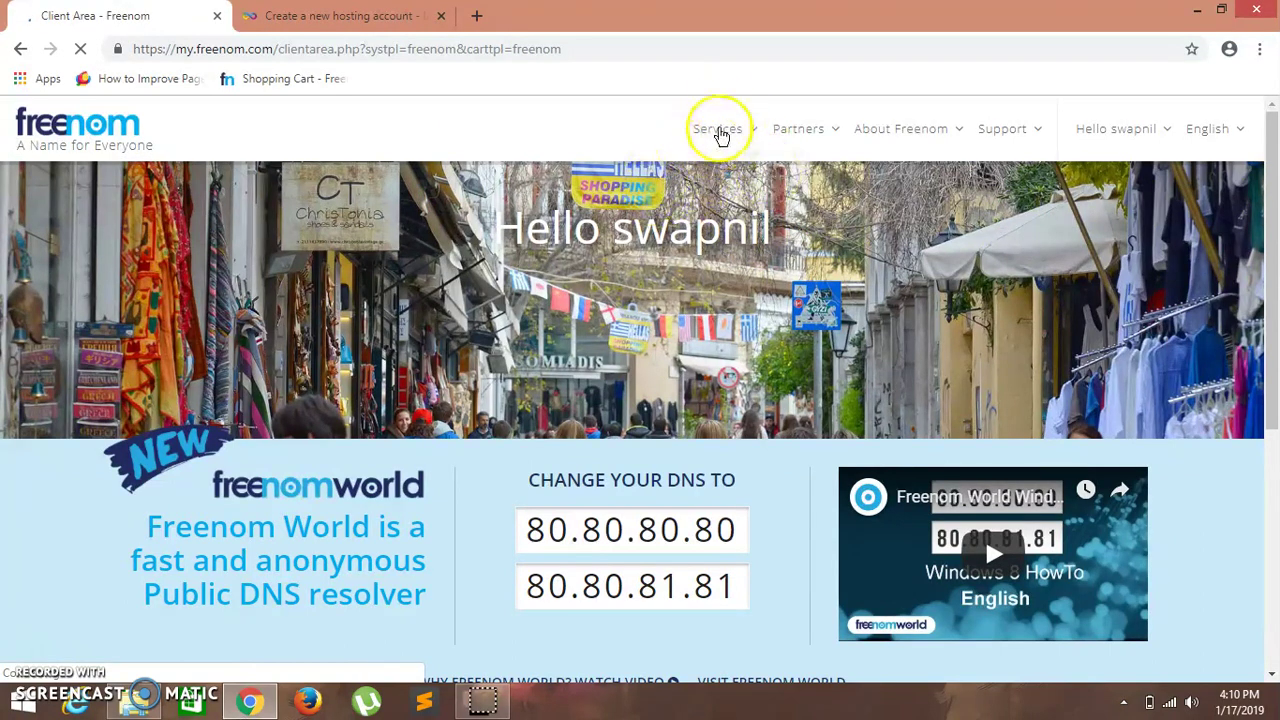
click(724, 125)
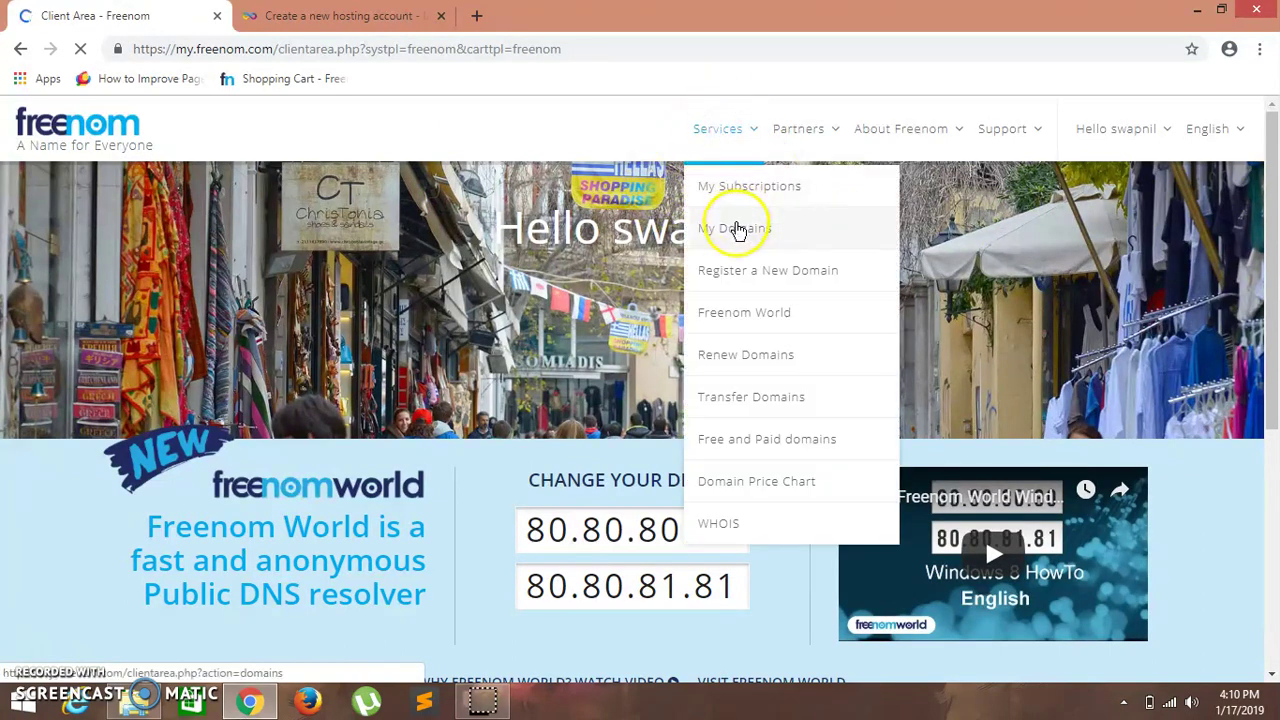
click(736, 229)
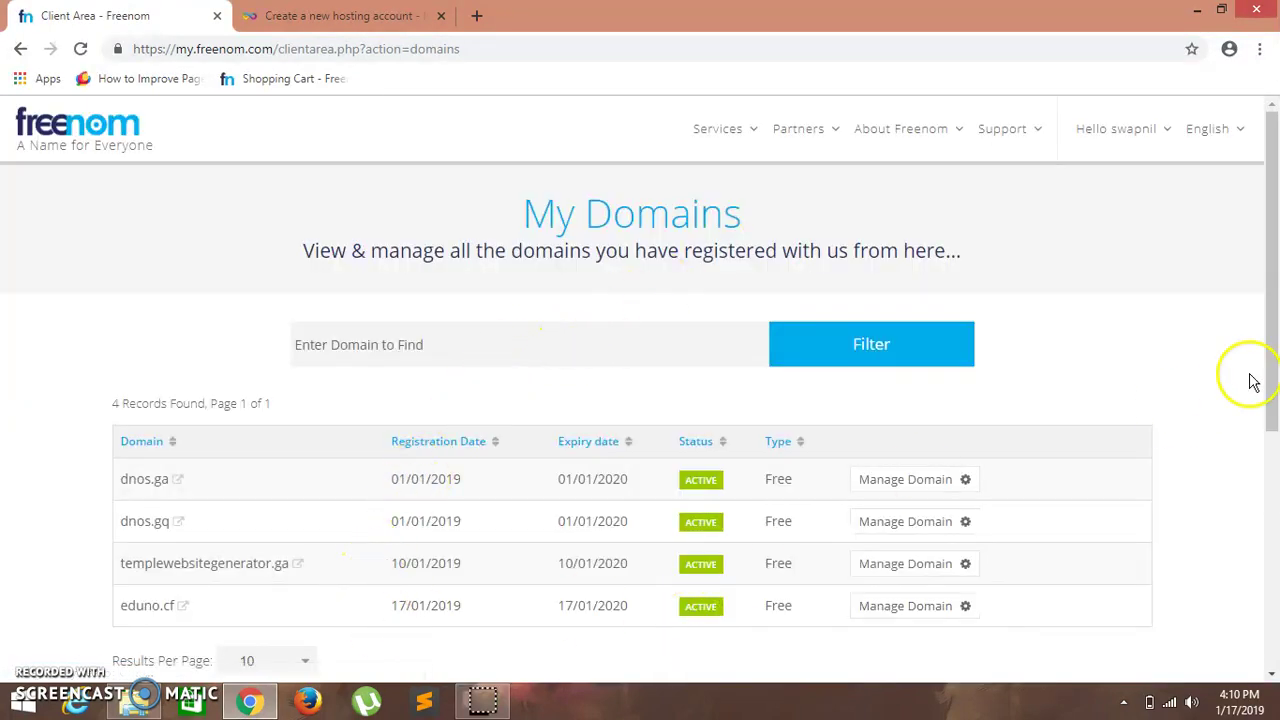
- Open the management page of eduno.cf and display its nameserver settings
scroll(1266, 277, down, 3)
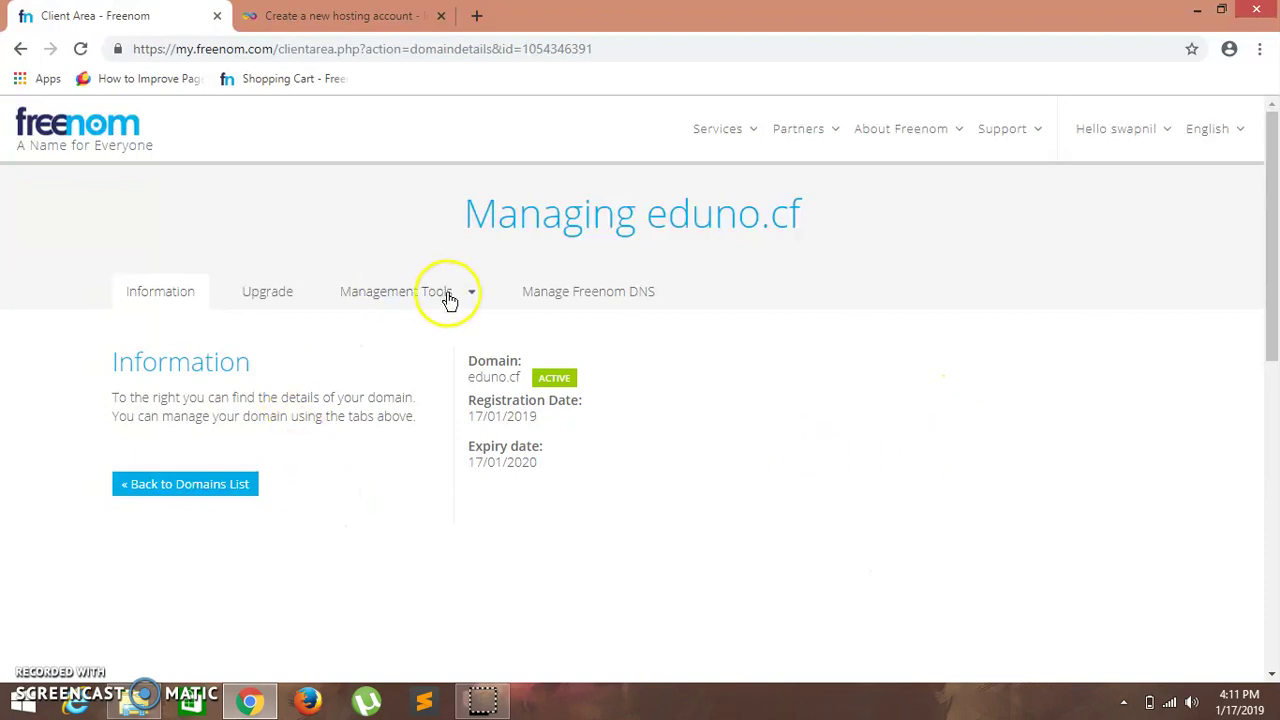
click(406, 298)
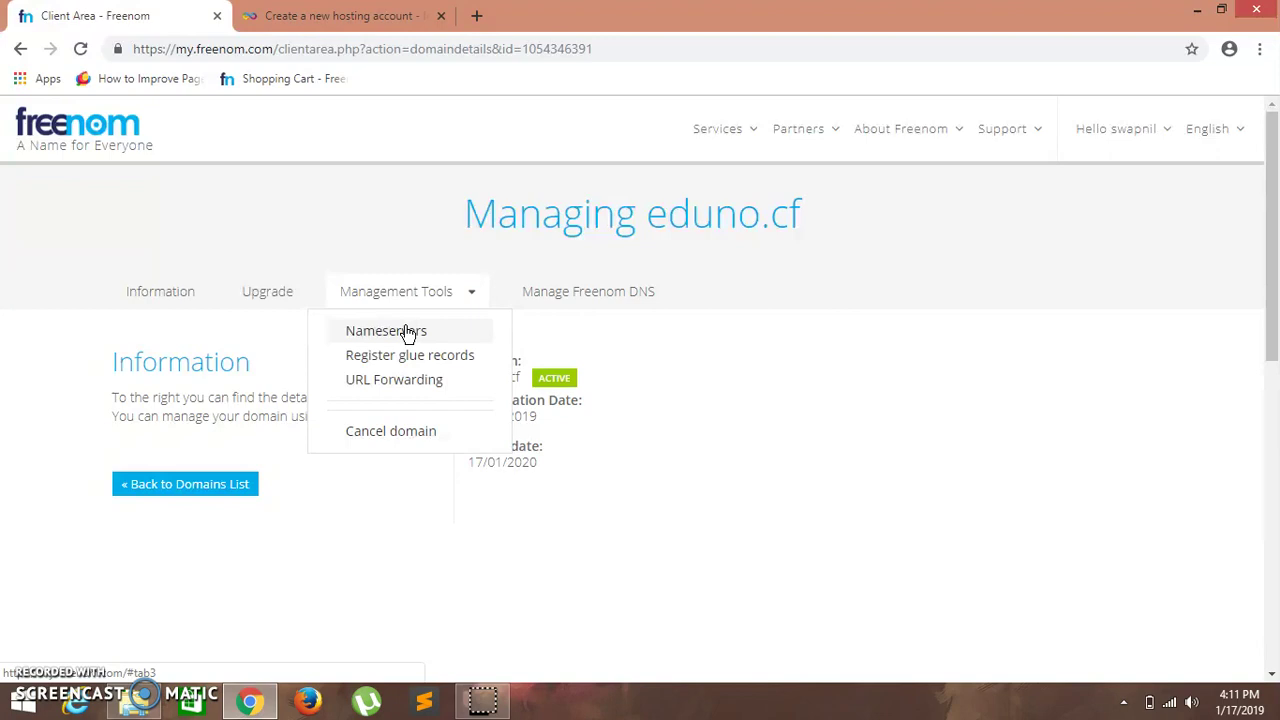
click(386, 331)
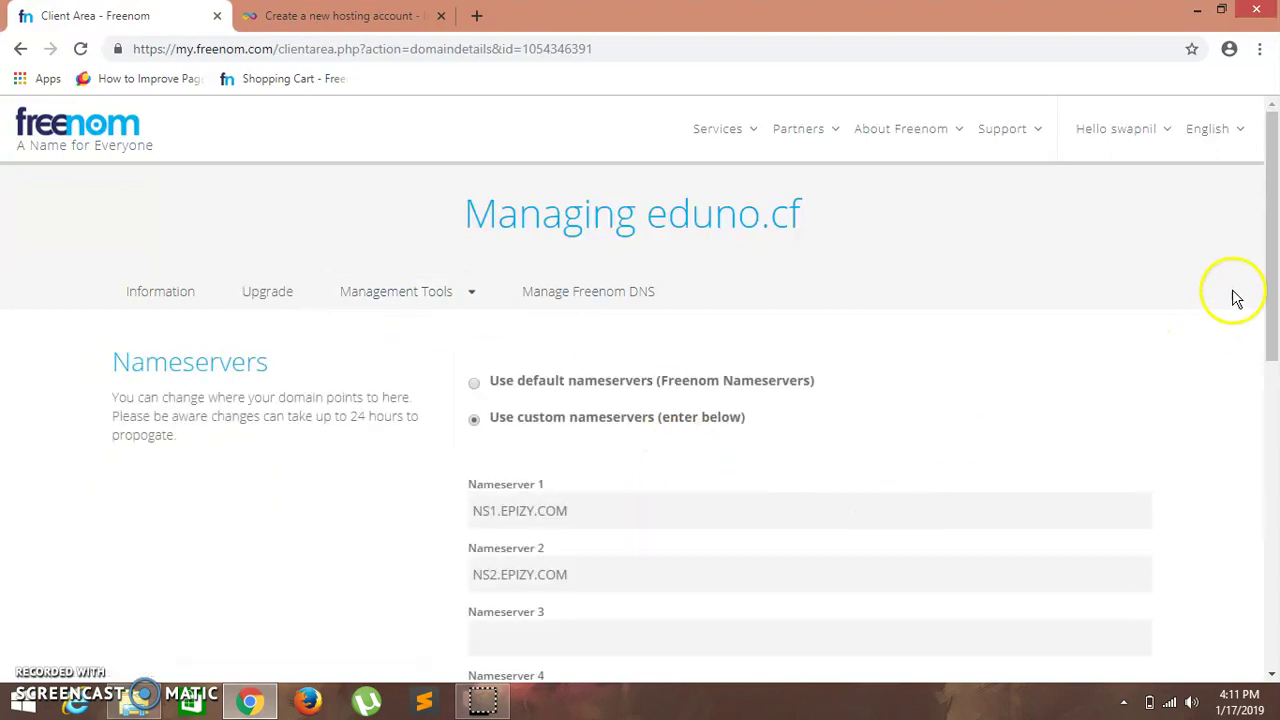
drag(1272, 265, 1275, 312)
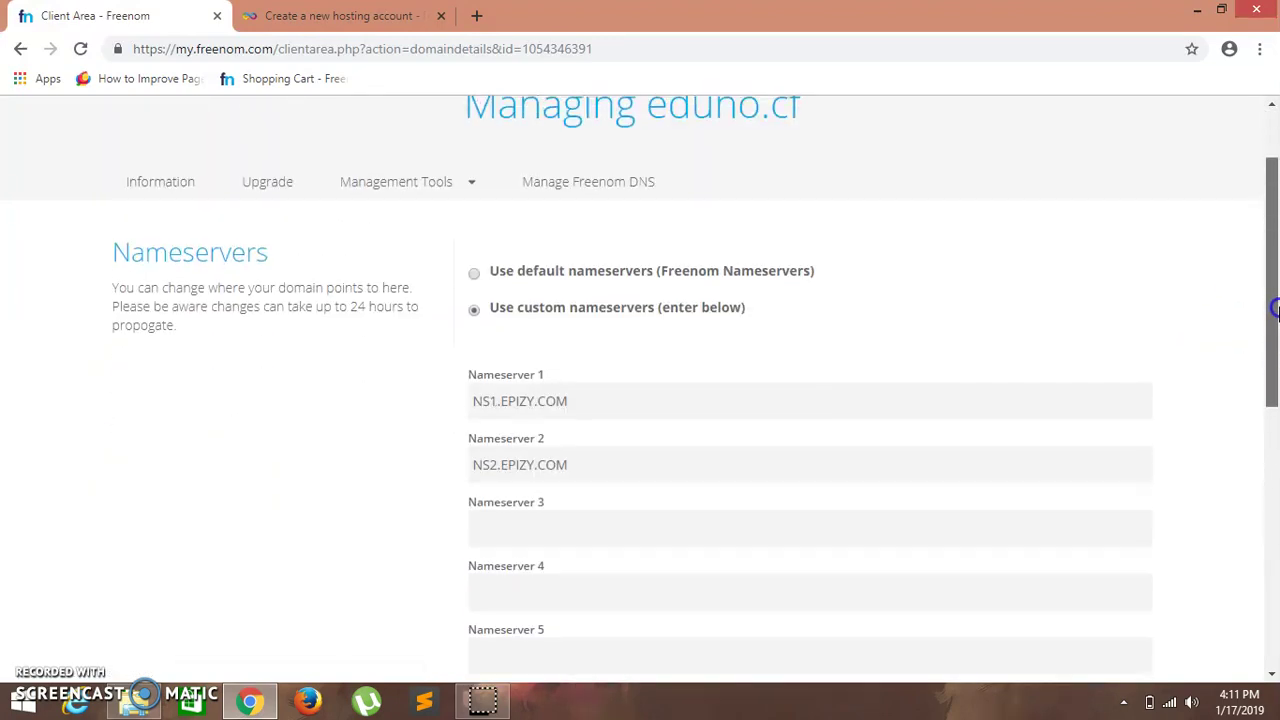
- Compare the eduno.cf nameservers with those InfinityFree requires, and save NS1.EPIZY.COM and NS2.EPIZY.COM as its custom nameservers in Freenom
click(340, 15)
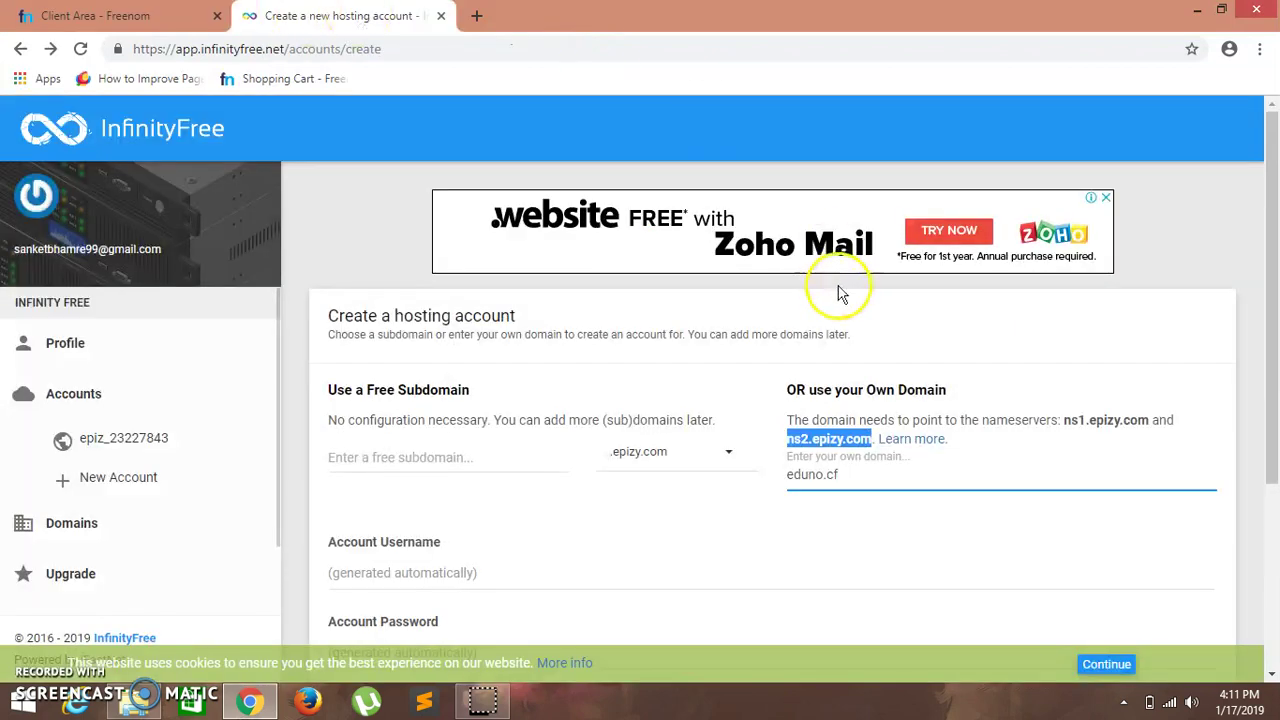
click(975, 444)
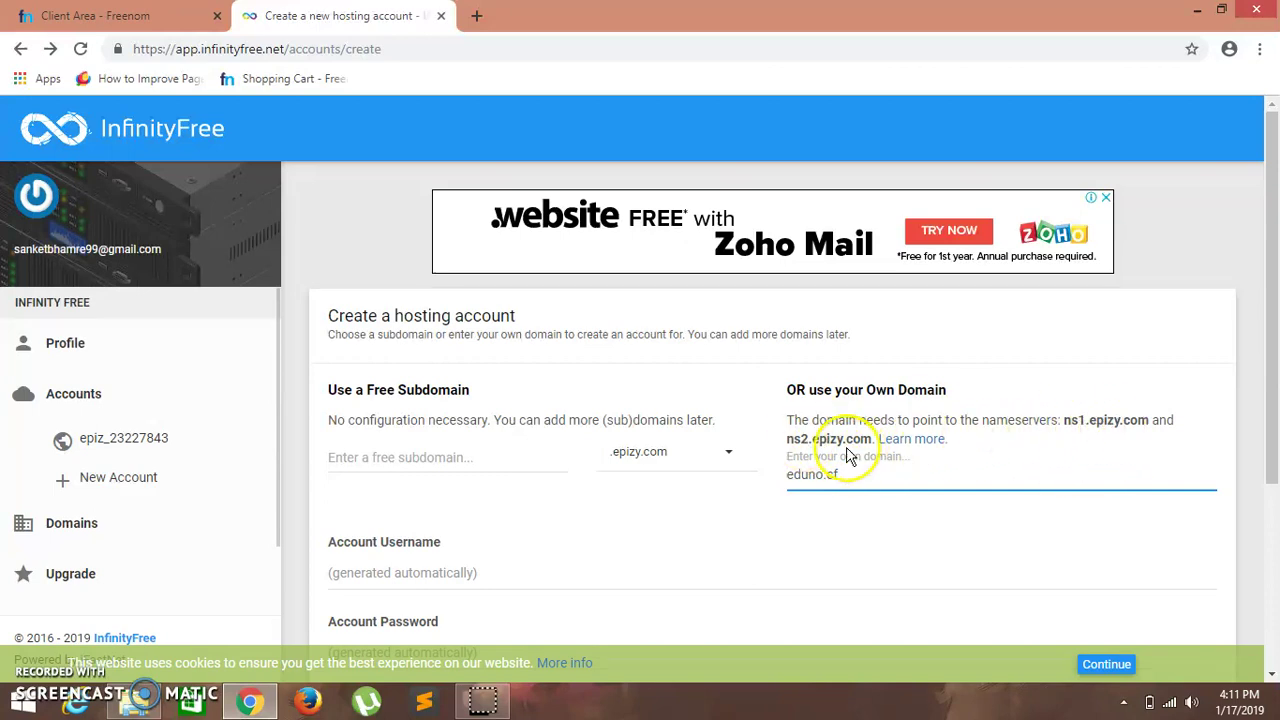
click(95, 15)
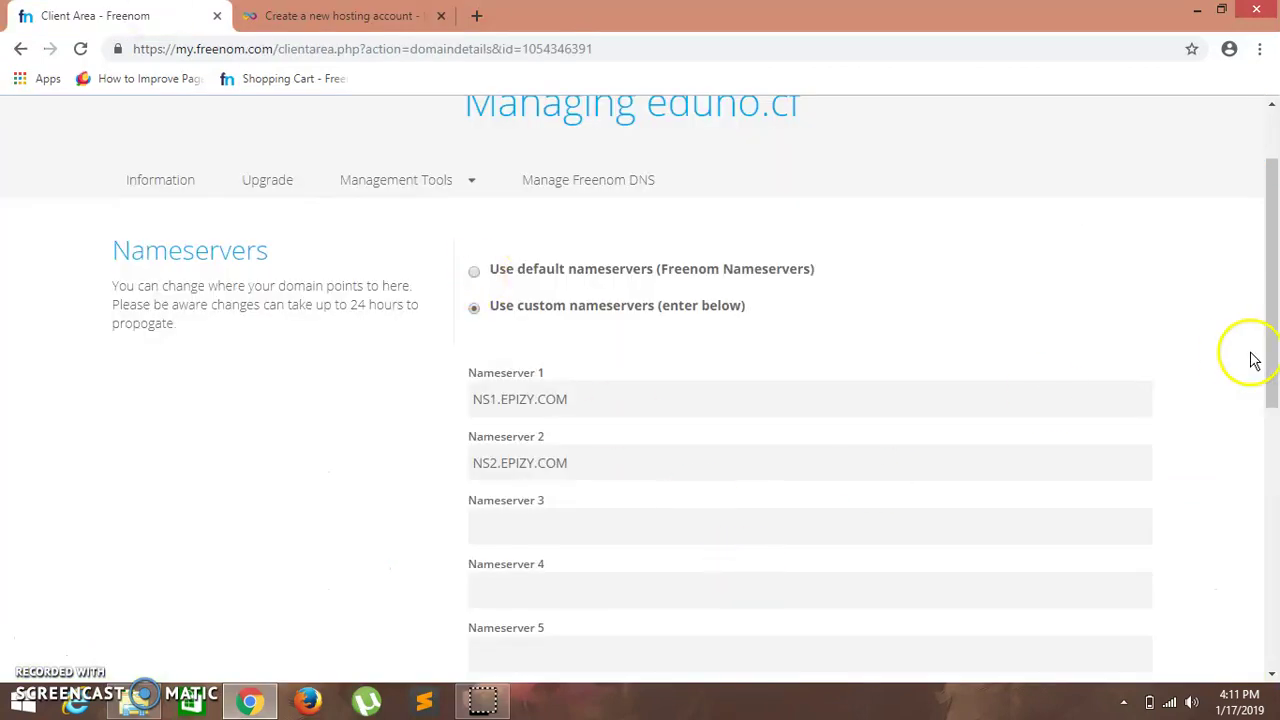
drag(1266, 271, 1272, 366)
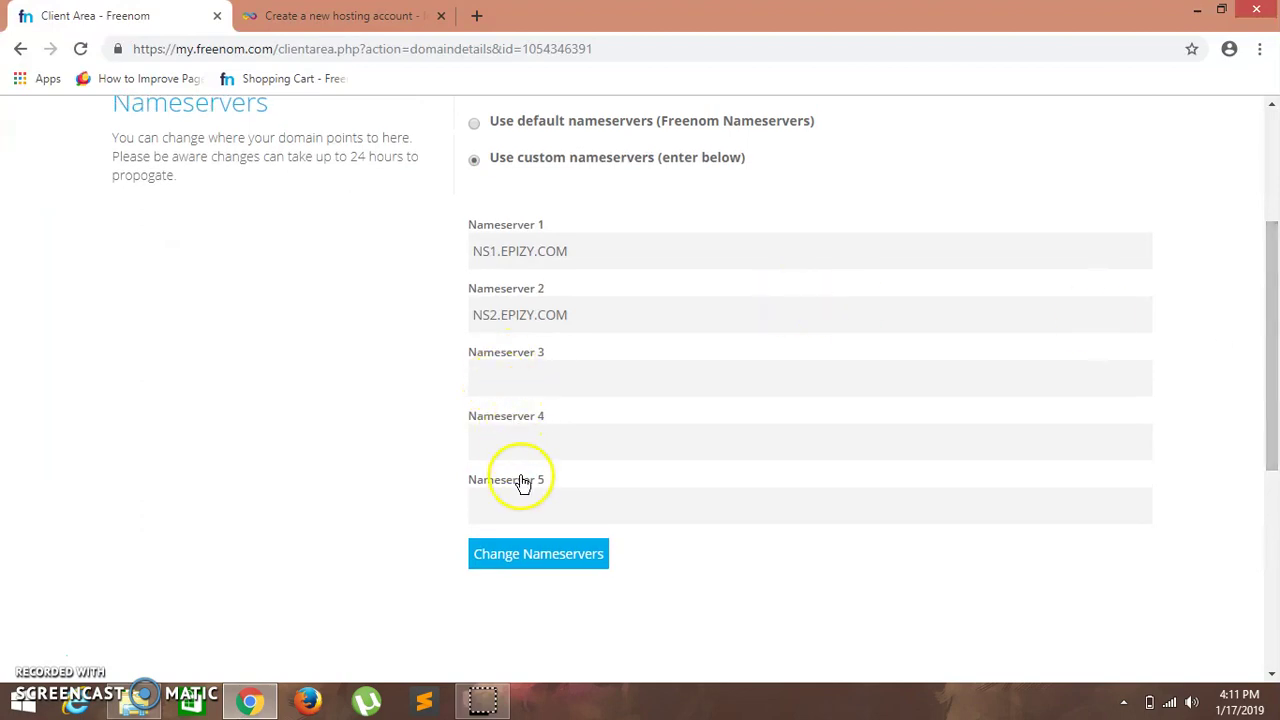
click(530, 563)
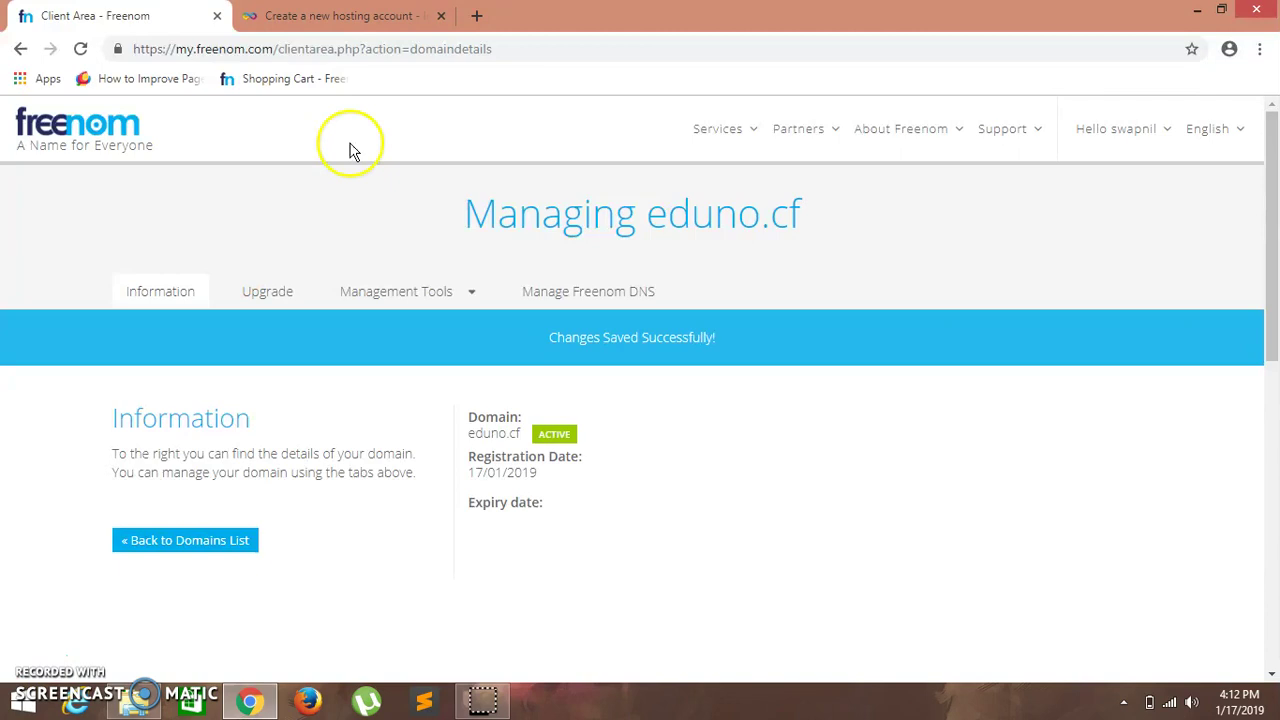
- Switch to InfinityFree's new hosting account form for eduno.cf and pass the robot check by selecting all images with cars
click(349, 16)
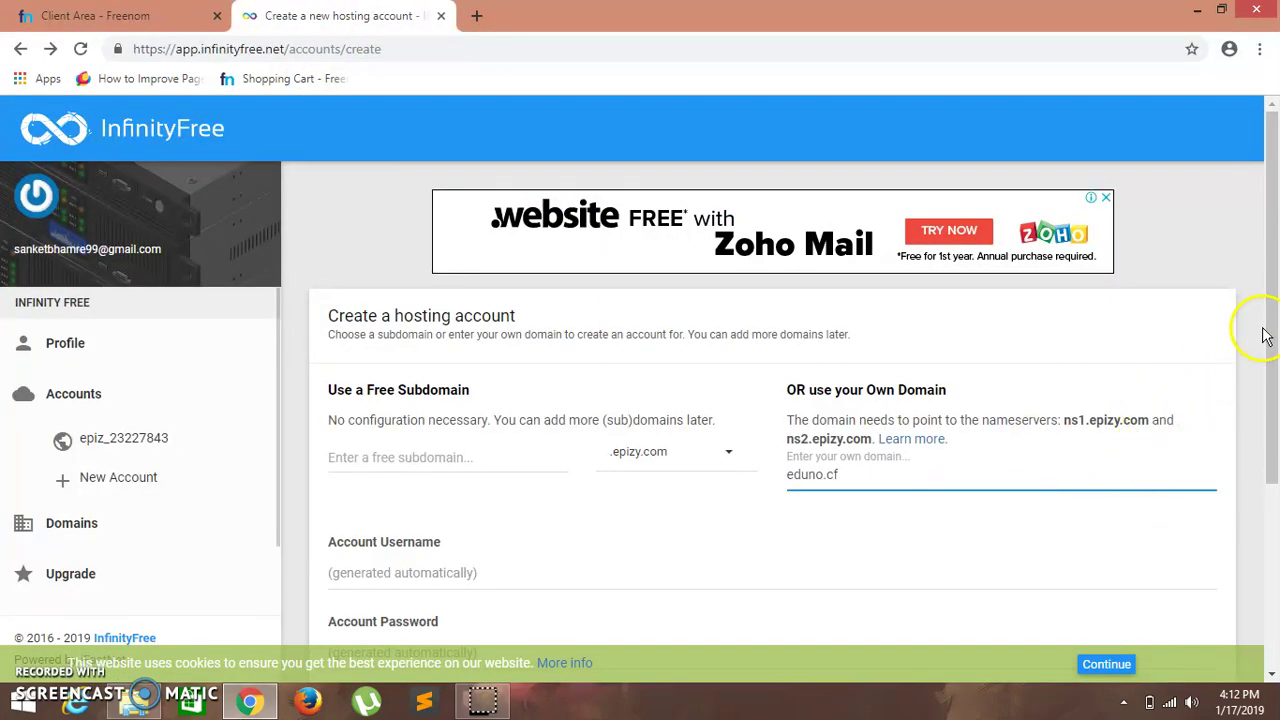
drag(1274, 328, 1274, 392)
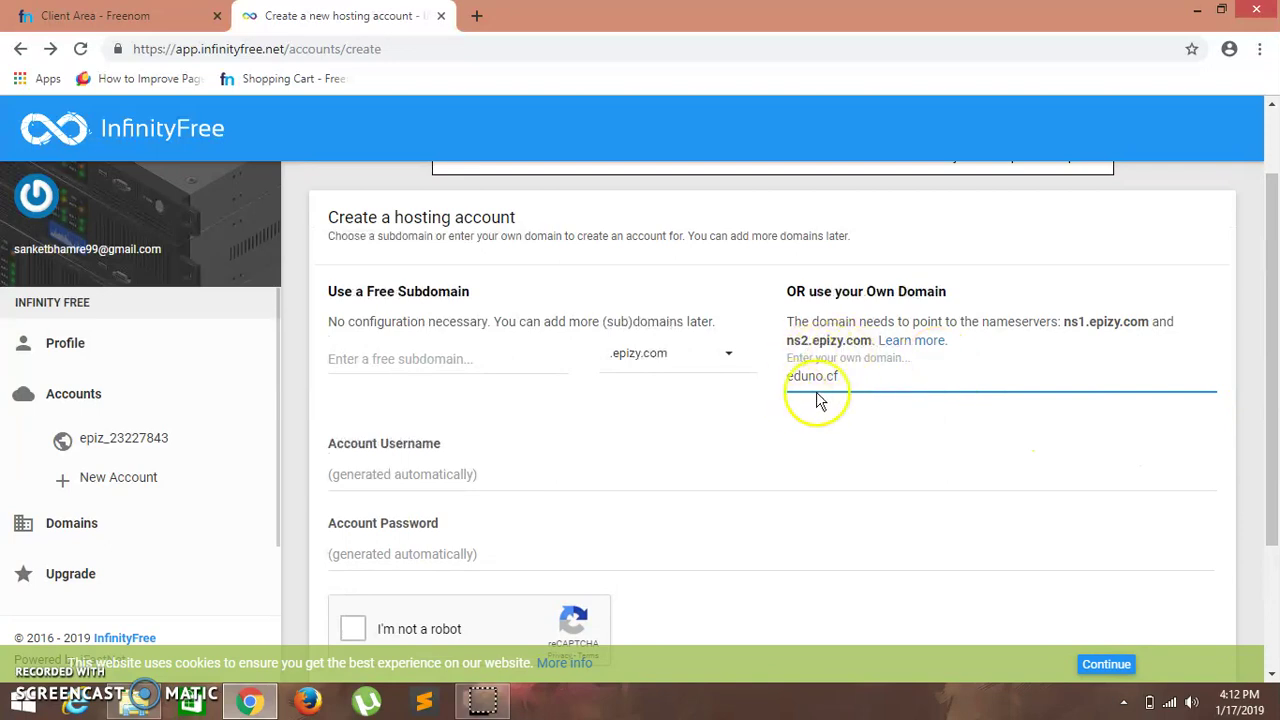
drag(1268, 337, 1274, 442)
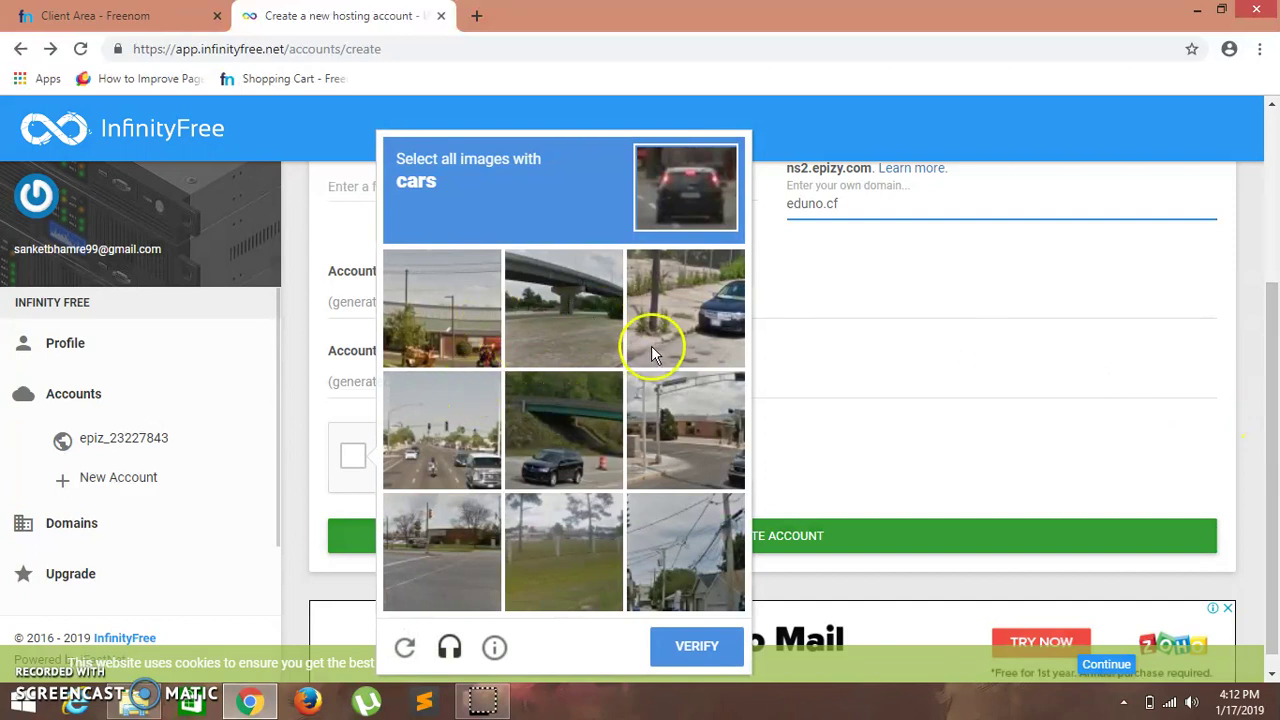
click(693, 328)
click(560, 428)
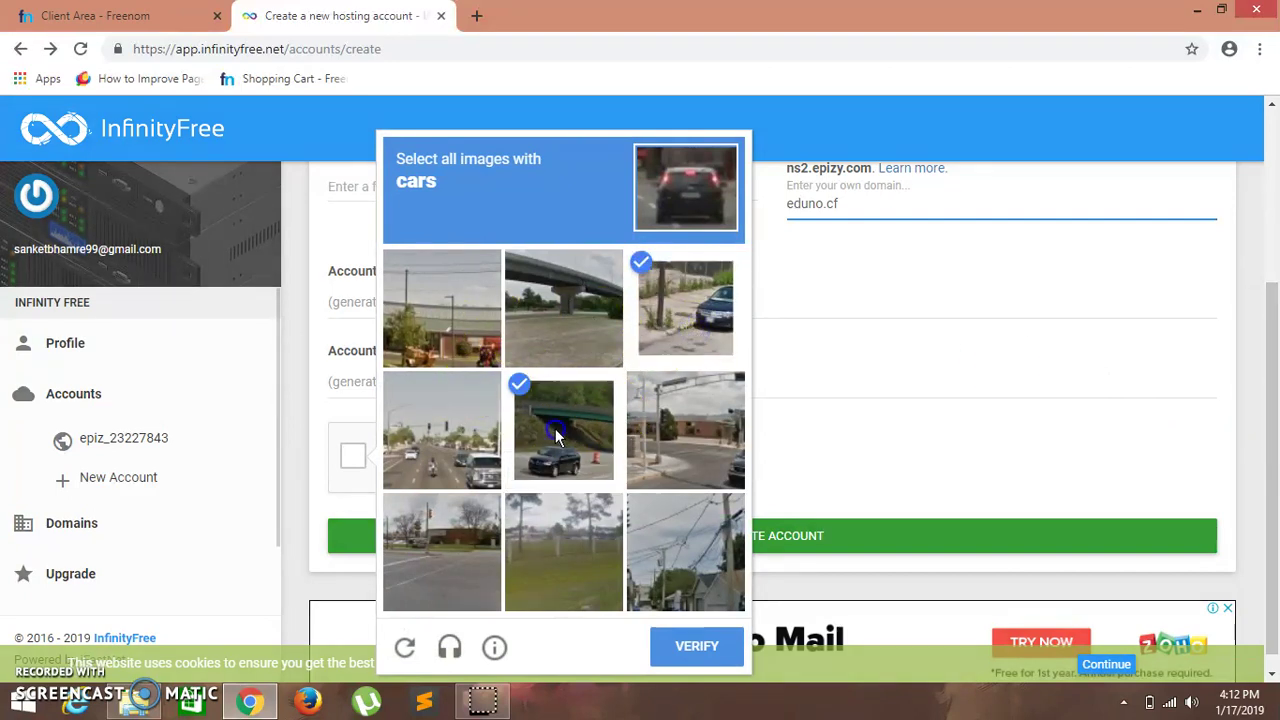
click(432, 457)
click(704, 447)
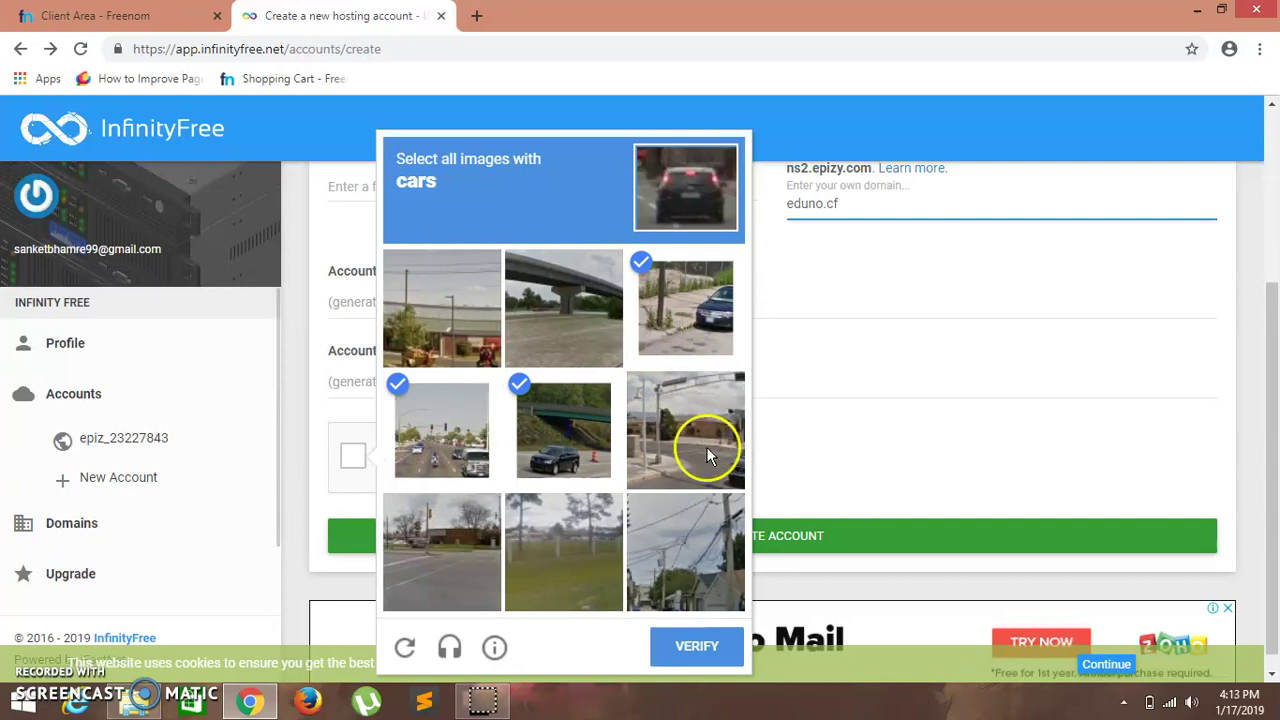
click(697, 646)
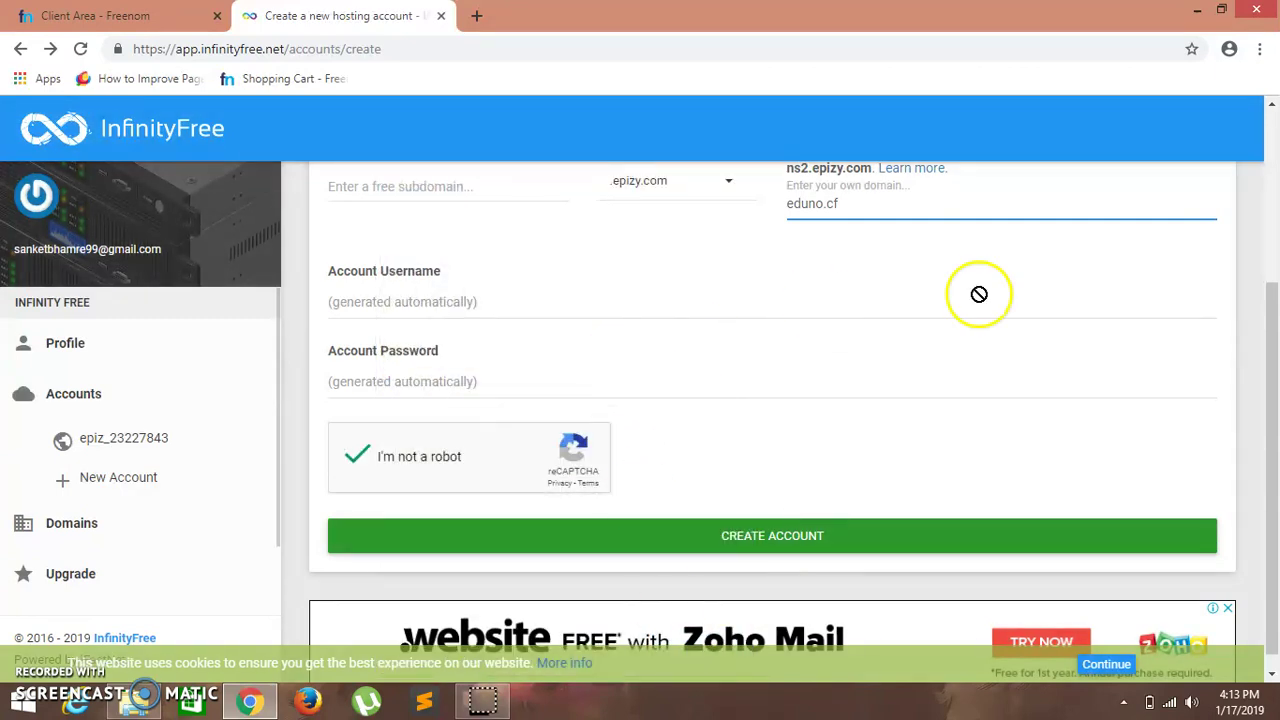
- Create the hosting account for eduno.cf and open its control panel, approving the e-mail permission notice
click(766, 536)
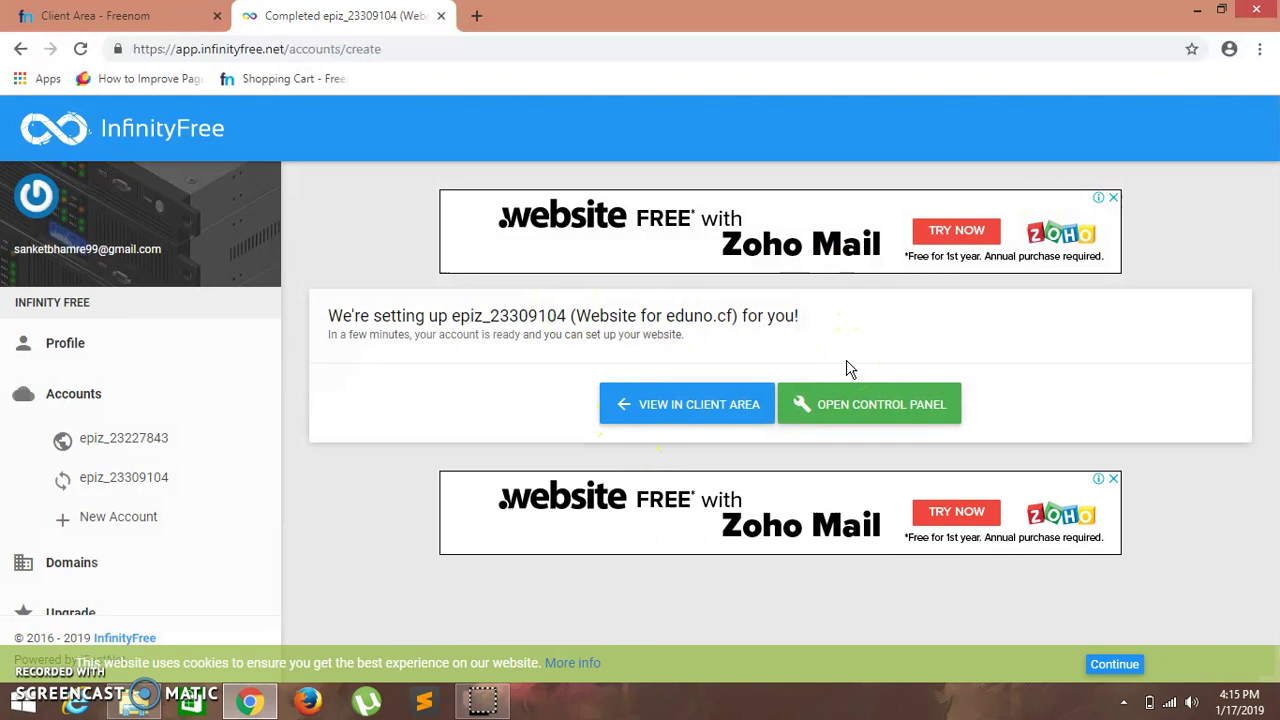
click(848, 395)
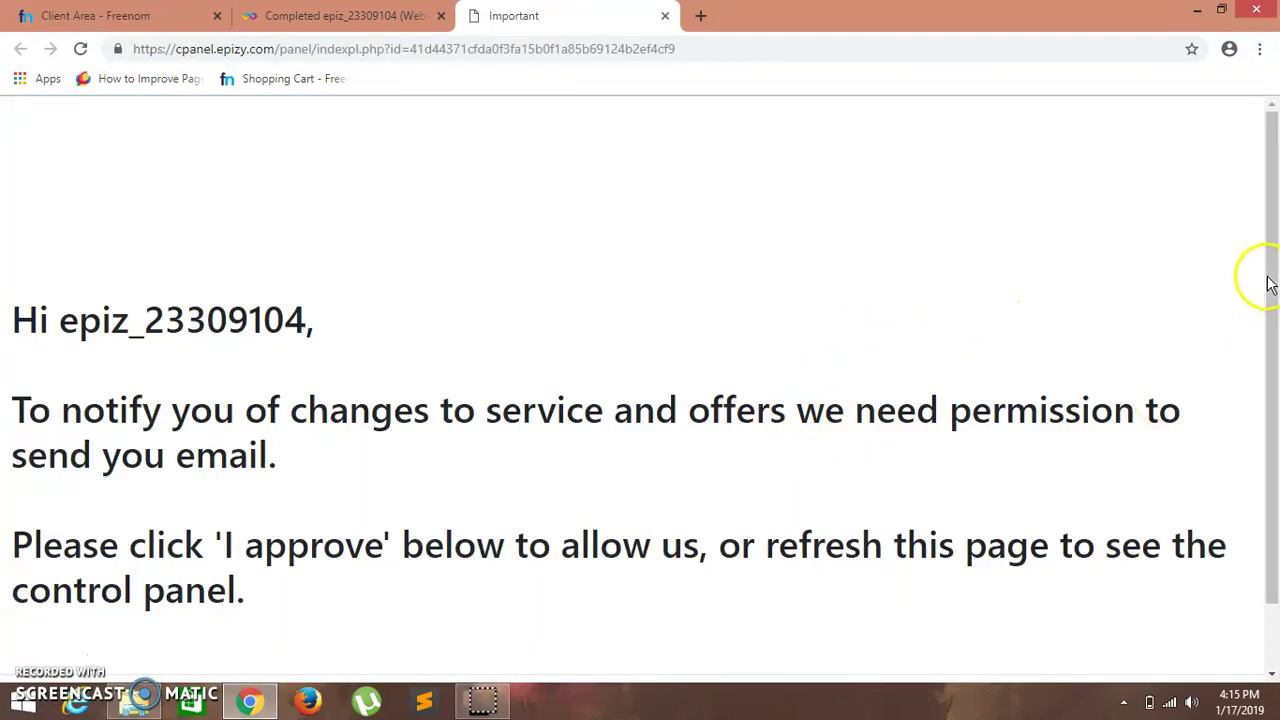
drag(1271, 276, 1272, 384)
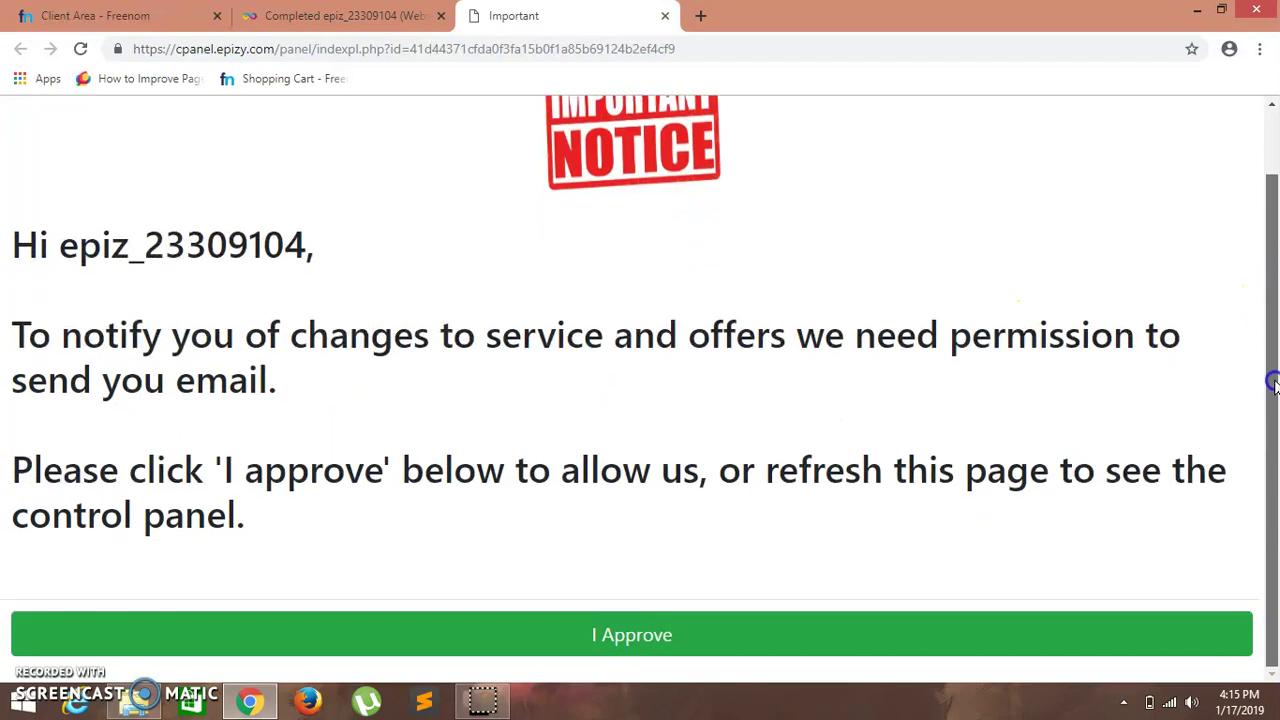
click(600, 638)
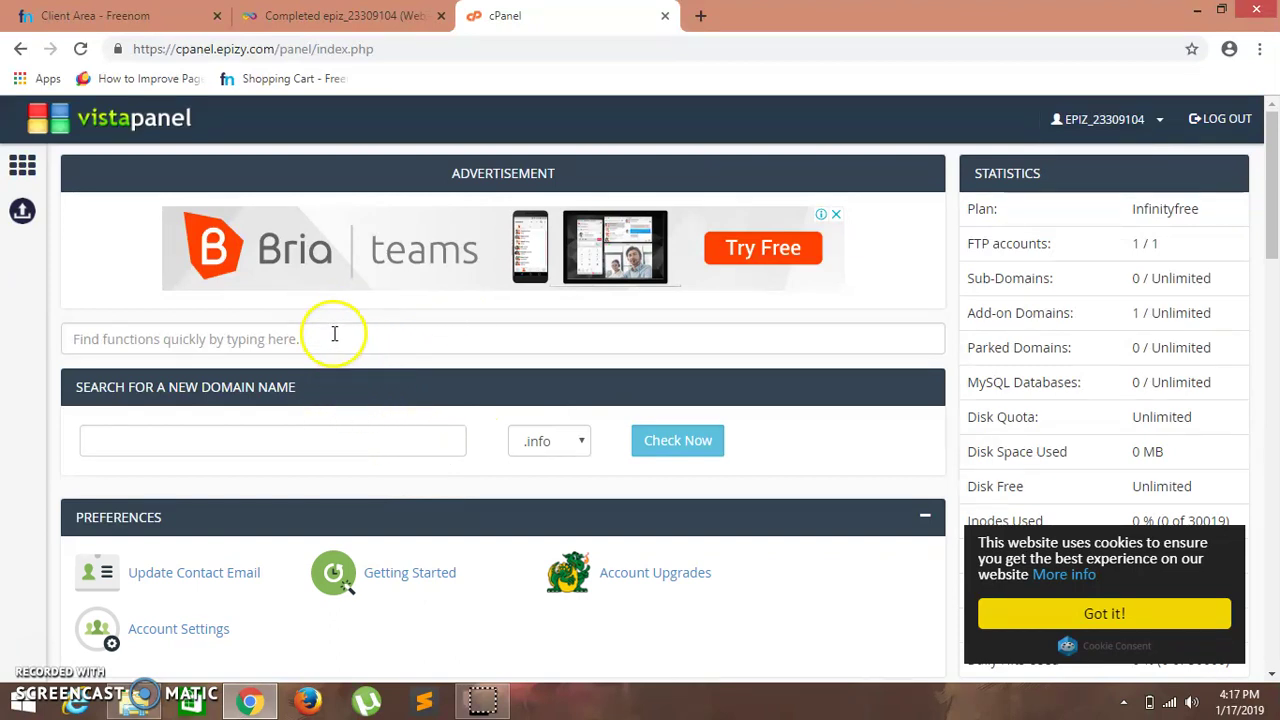
- Find Softaculous in the control panel by searching for "softa" and open its WordPress installation form
click(334, 334)
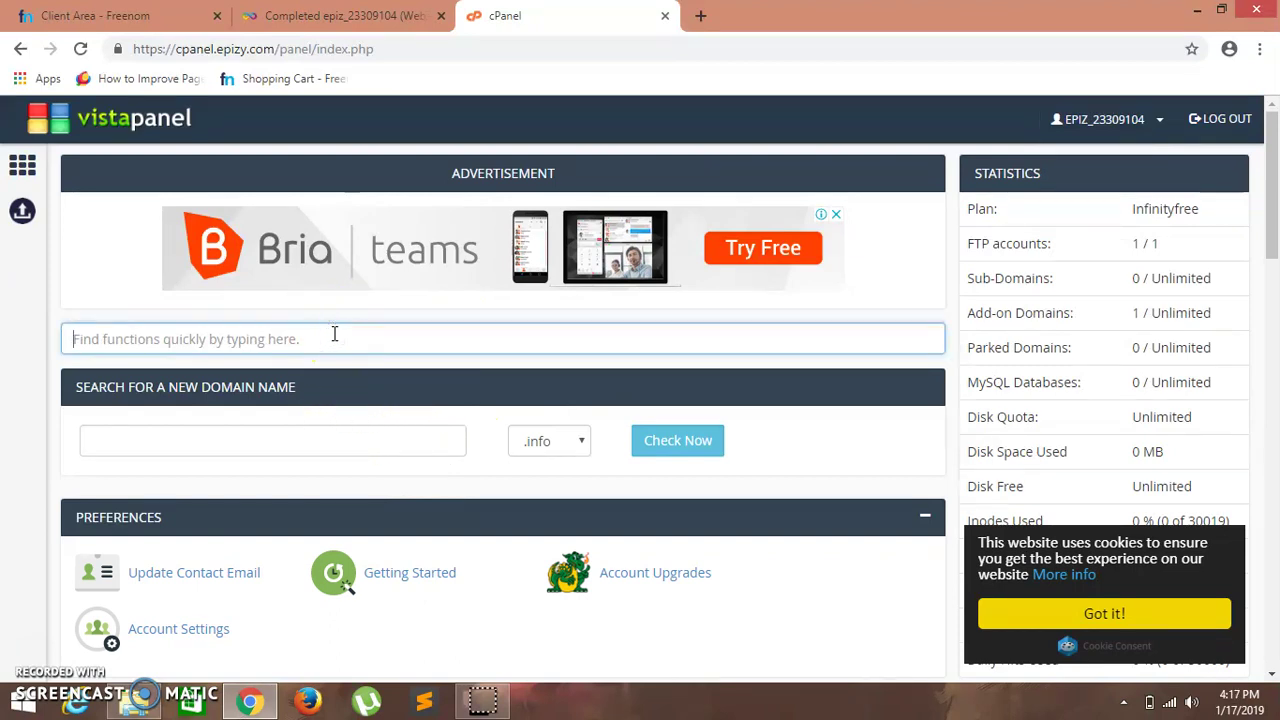
text(soft)
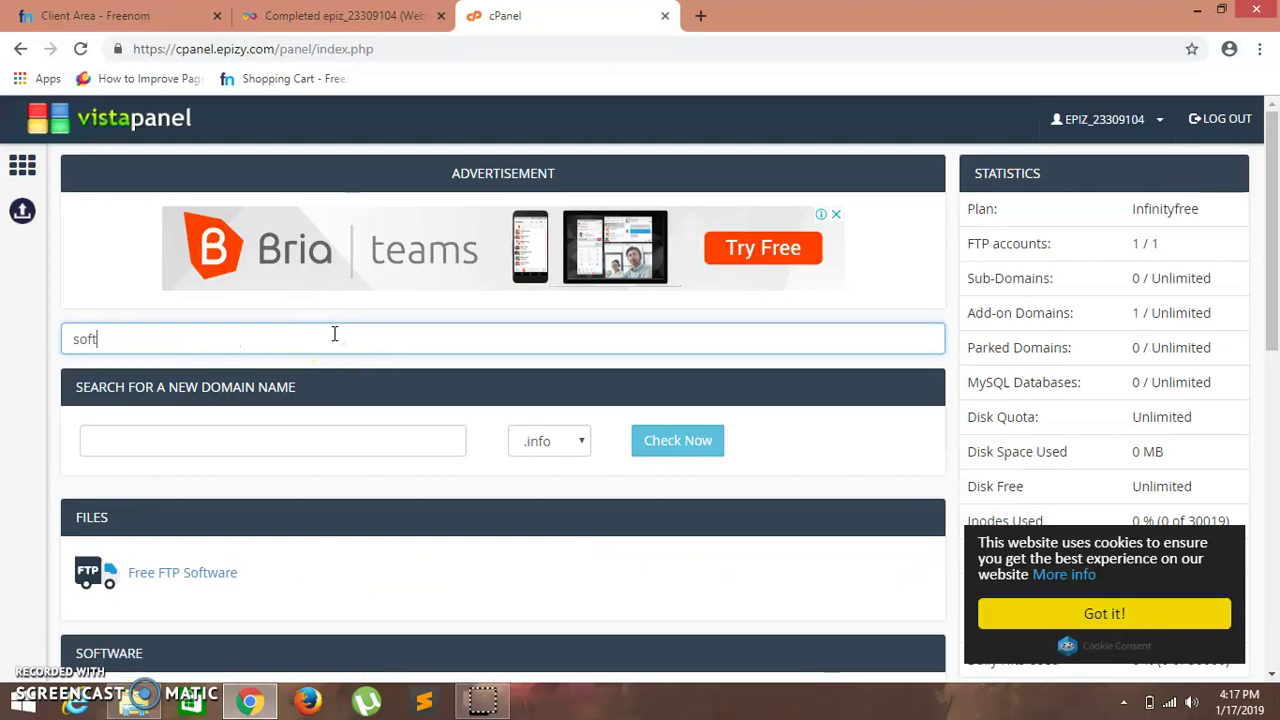
text(a)
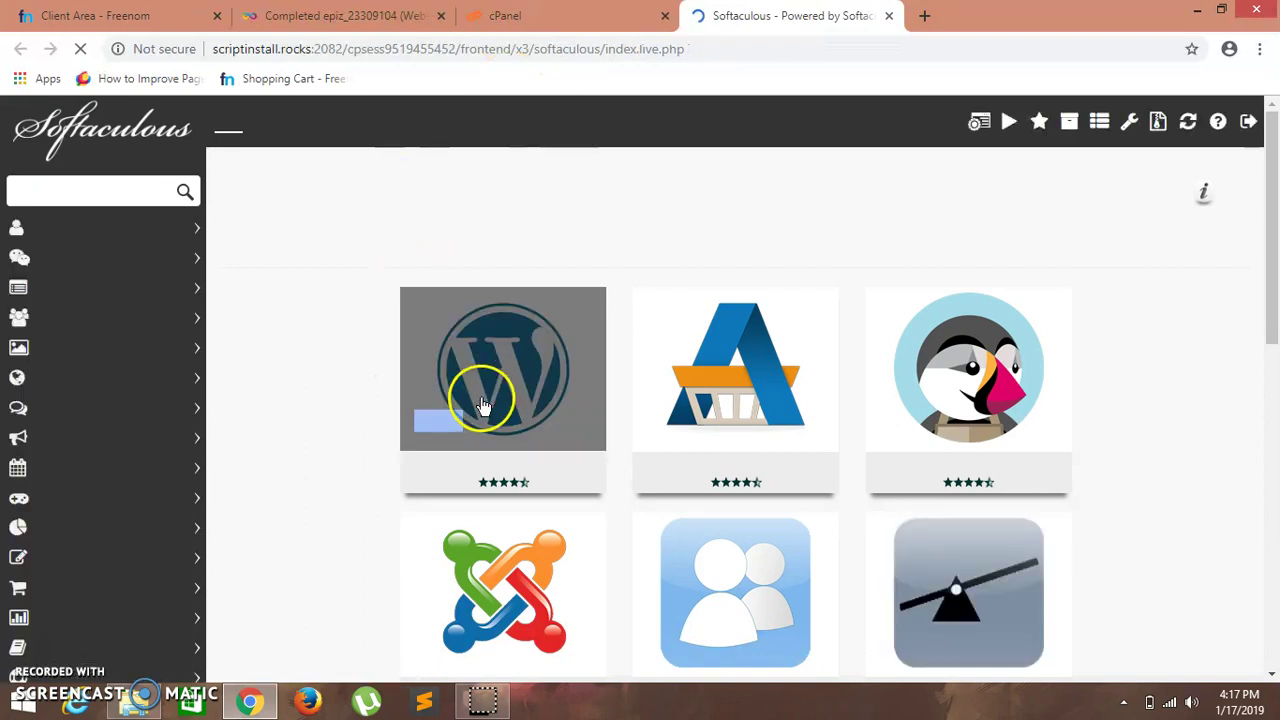
mouse_move(469, 389)
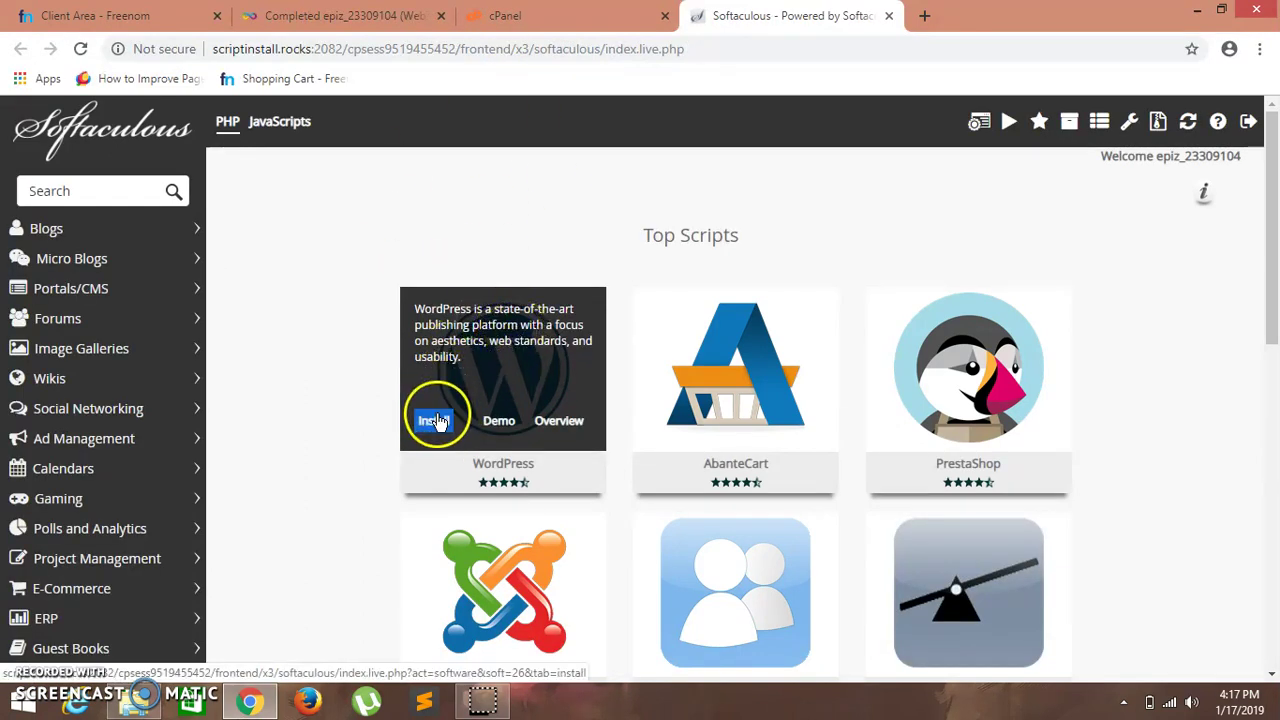
click(434, 420)
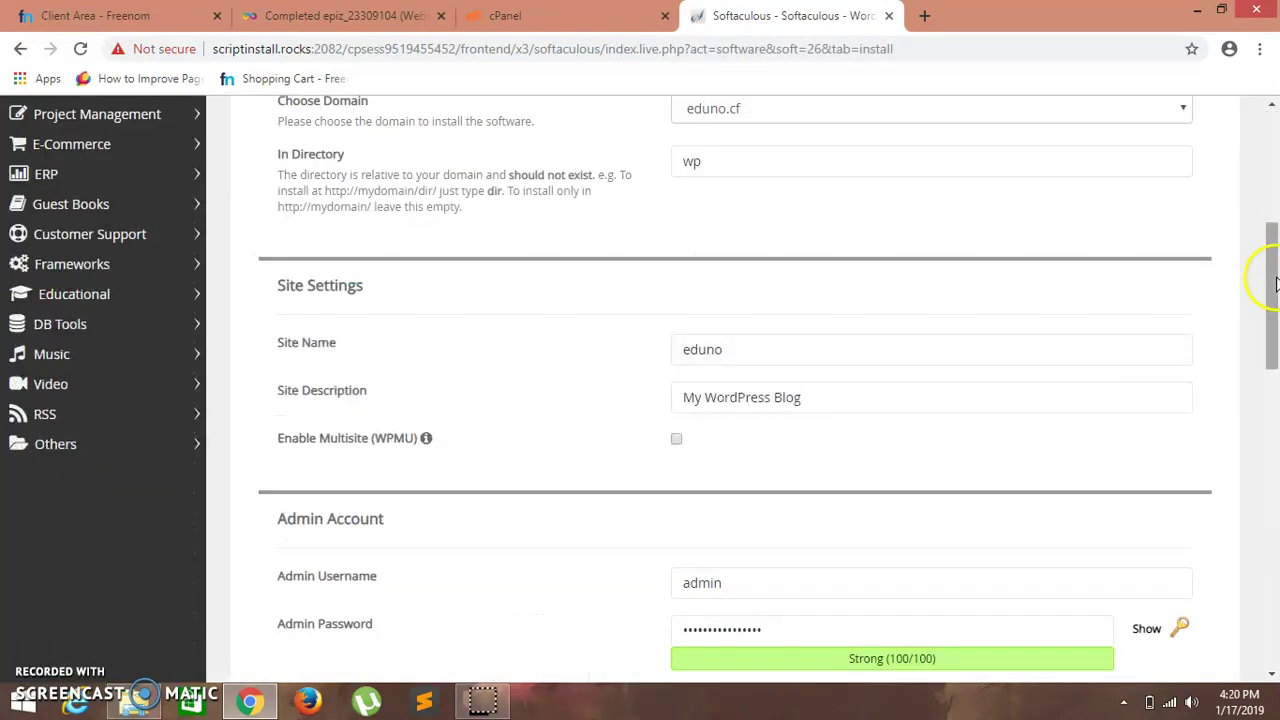
- Install WordPress 5.0.3 on eduno.cf in the wp directory with the site name eduno and the default theme
drag(1271, 277, 1274, 238)
click(810, 524)
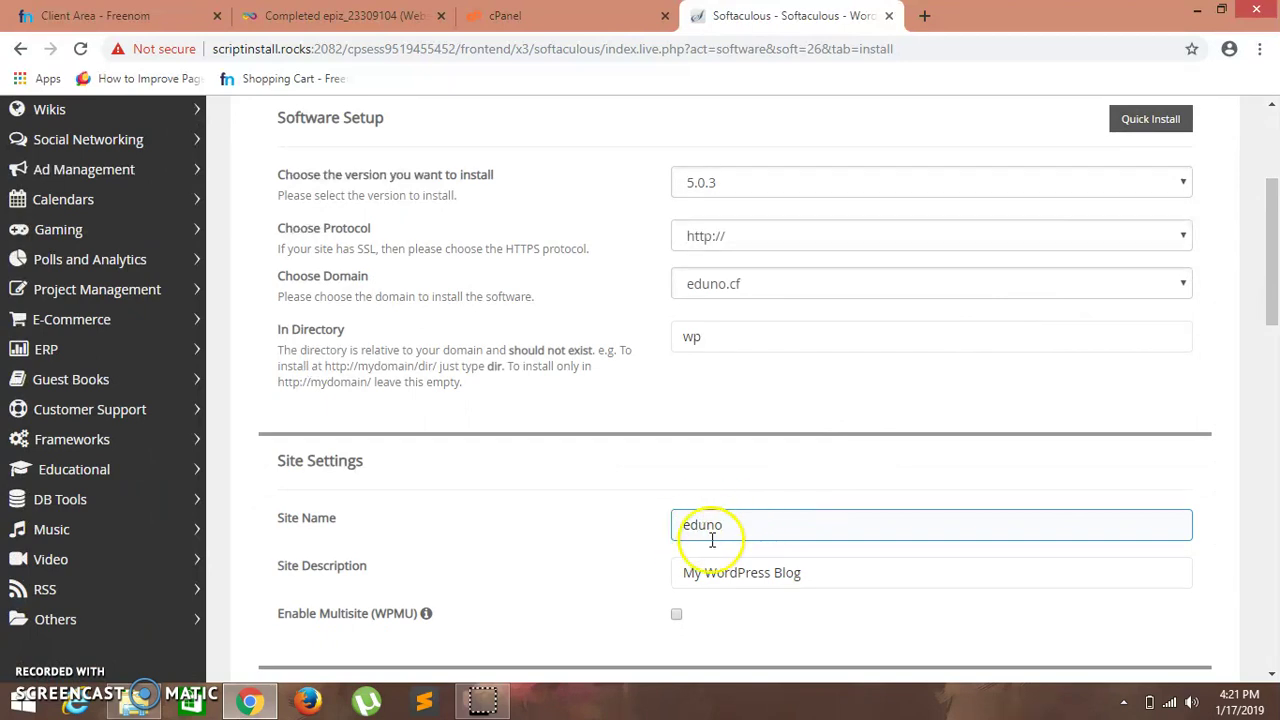
click(760, 486)
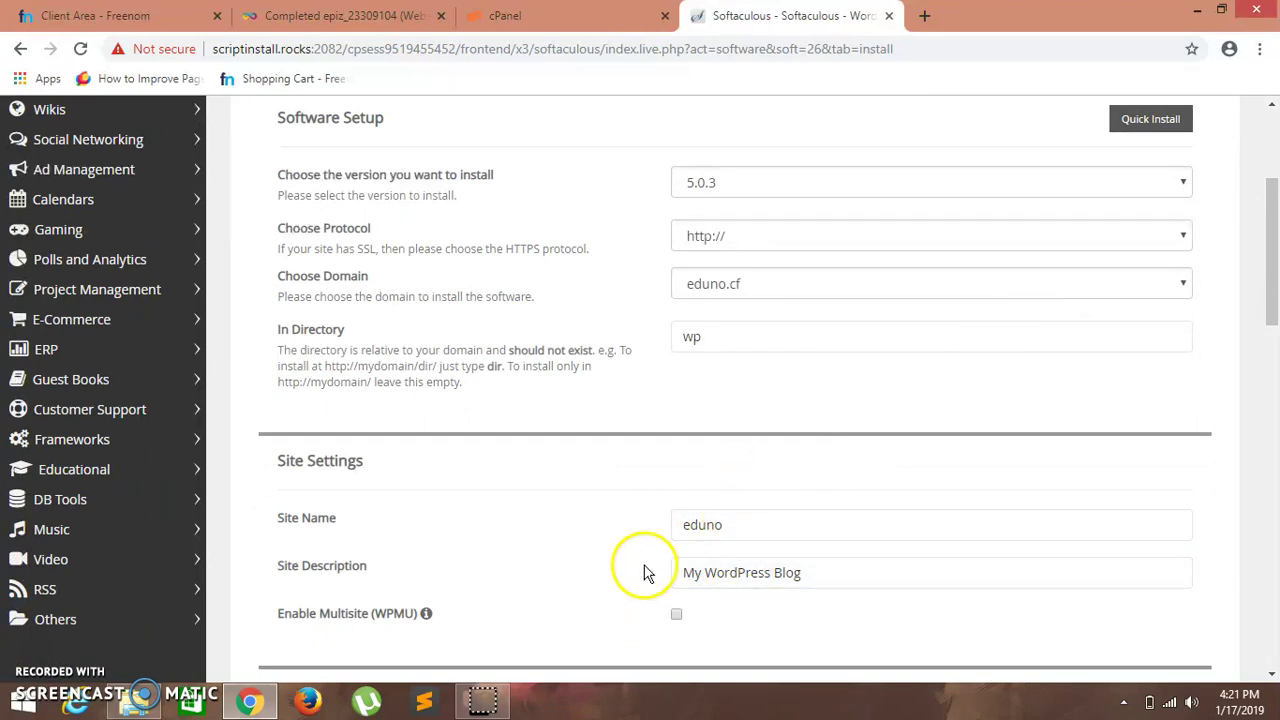
drag(1275, 236, 1275, 541)
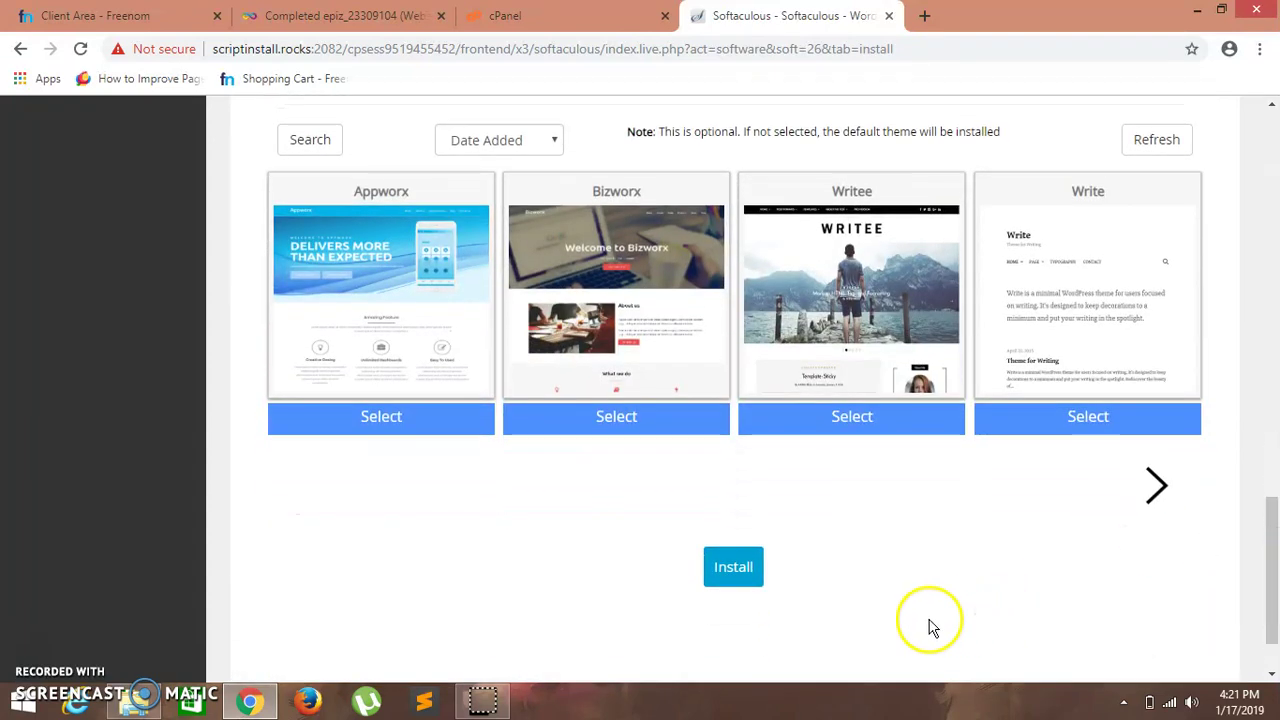
click(730, 567)
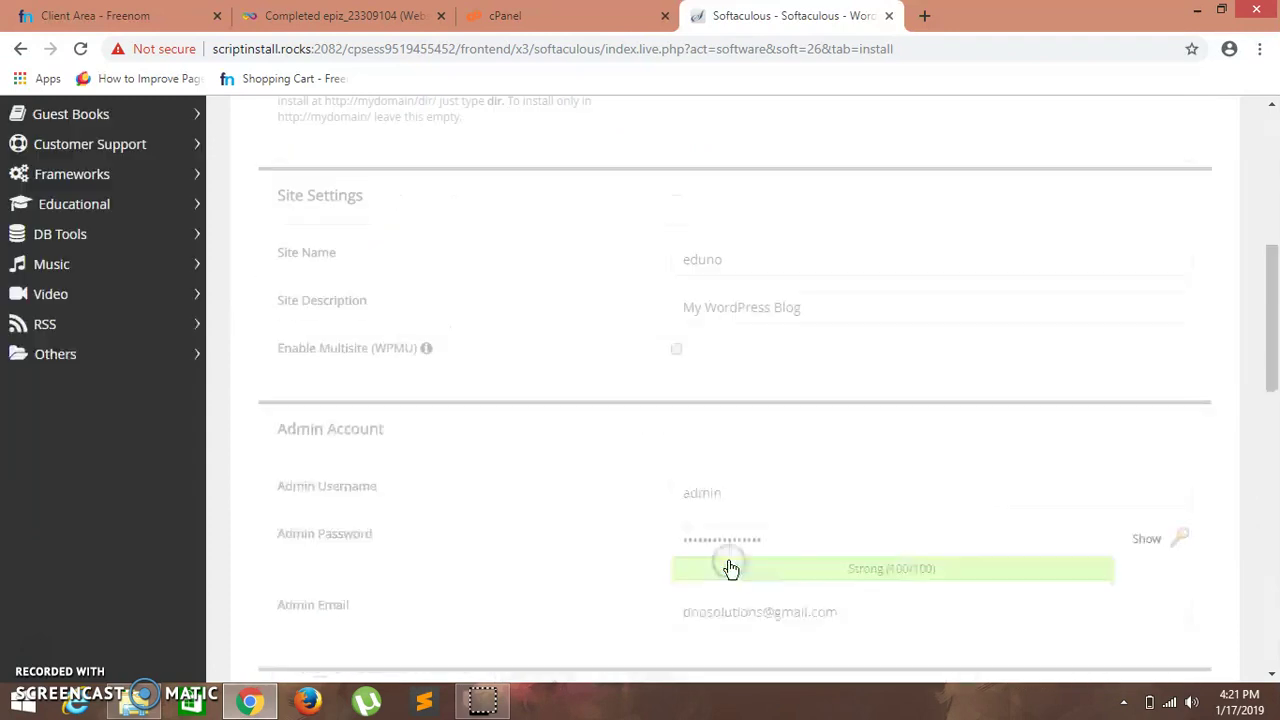
click(712, 560)
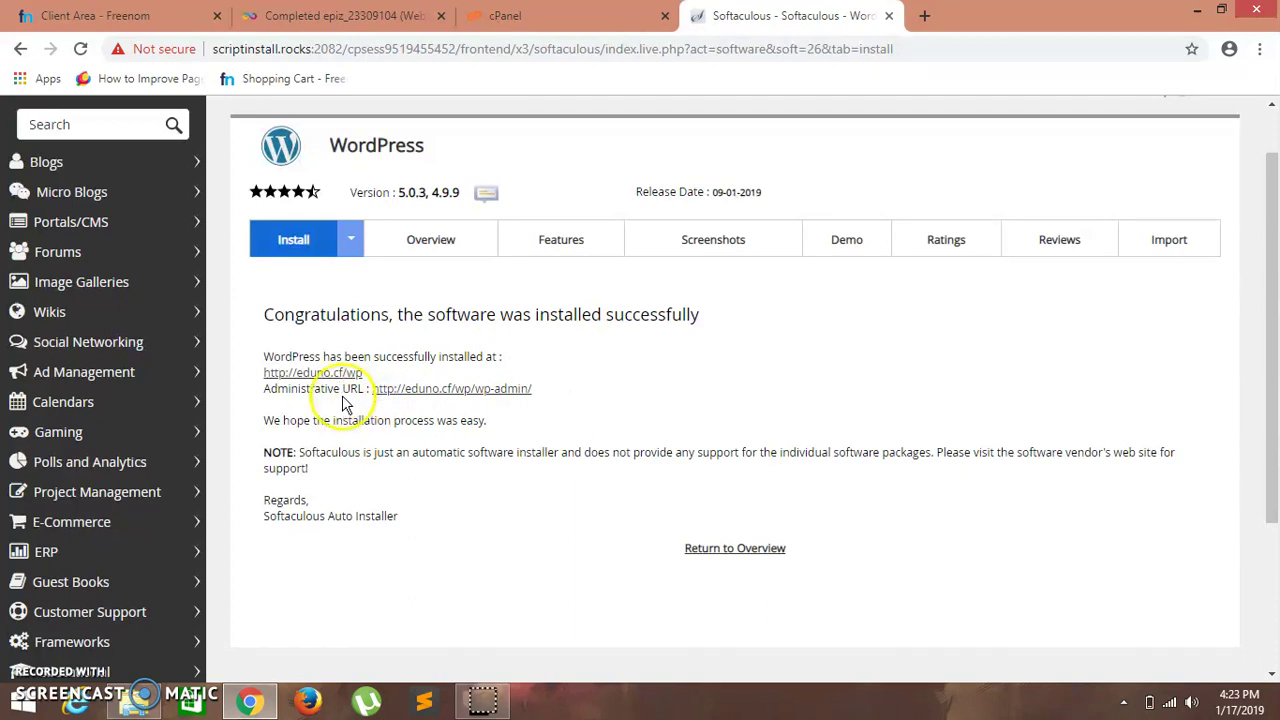
drag(366, 372, 300, 372)
key(ctrl+c)
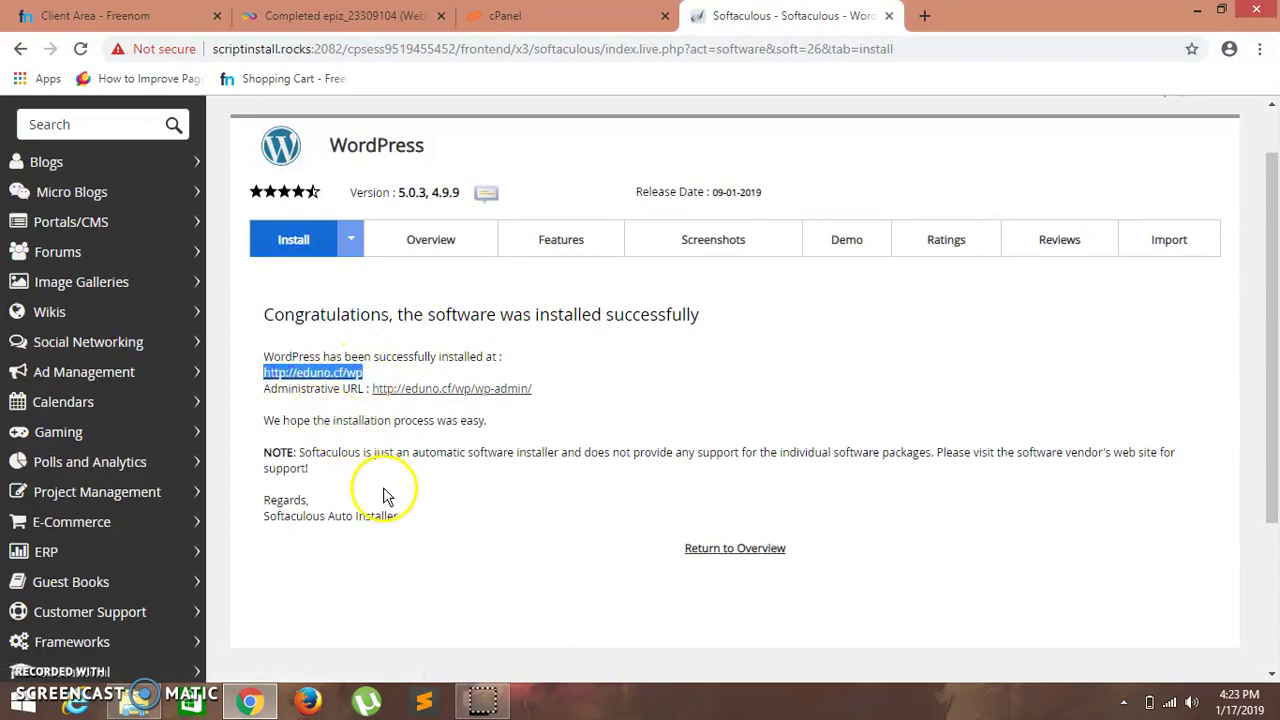
click(922, 16)
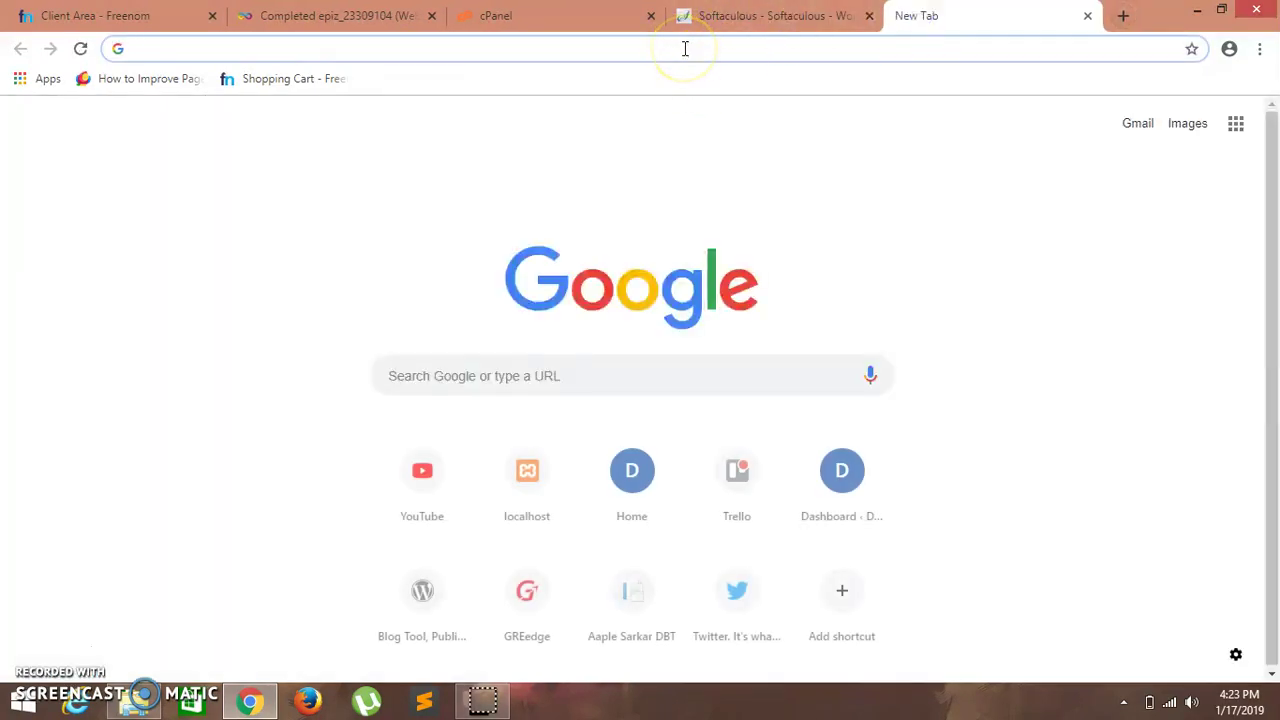
key(ctrl+v)
key(Return)
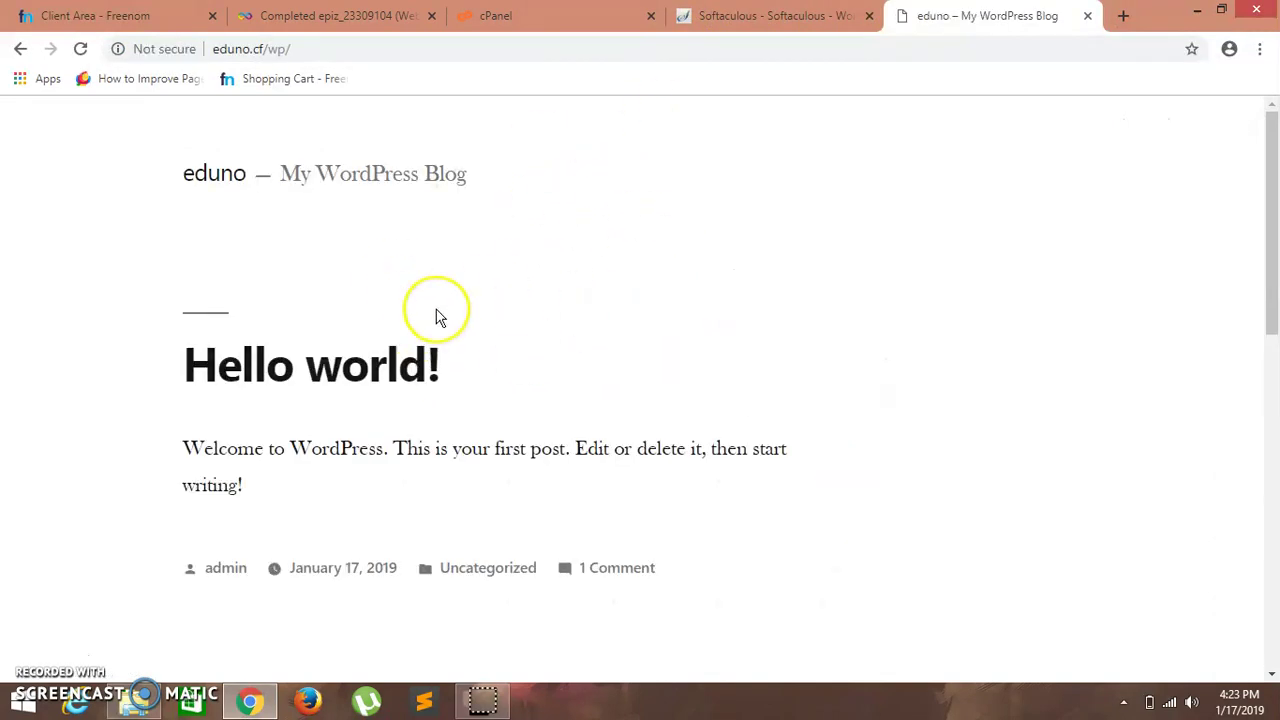
click(1268, 165)
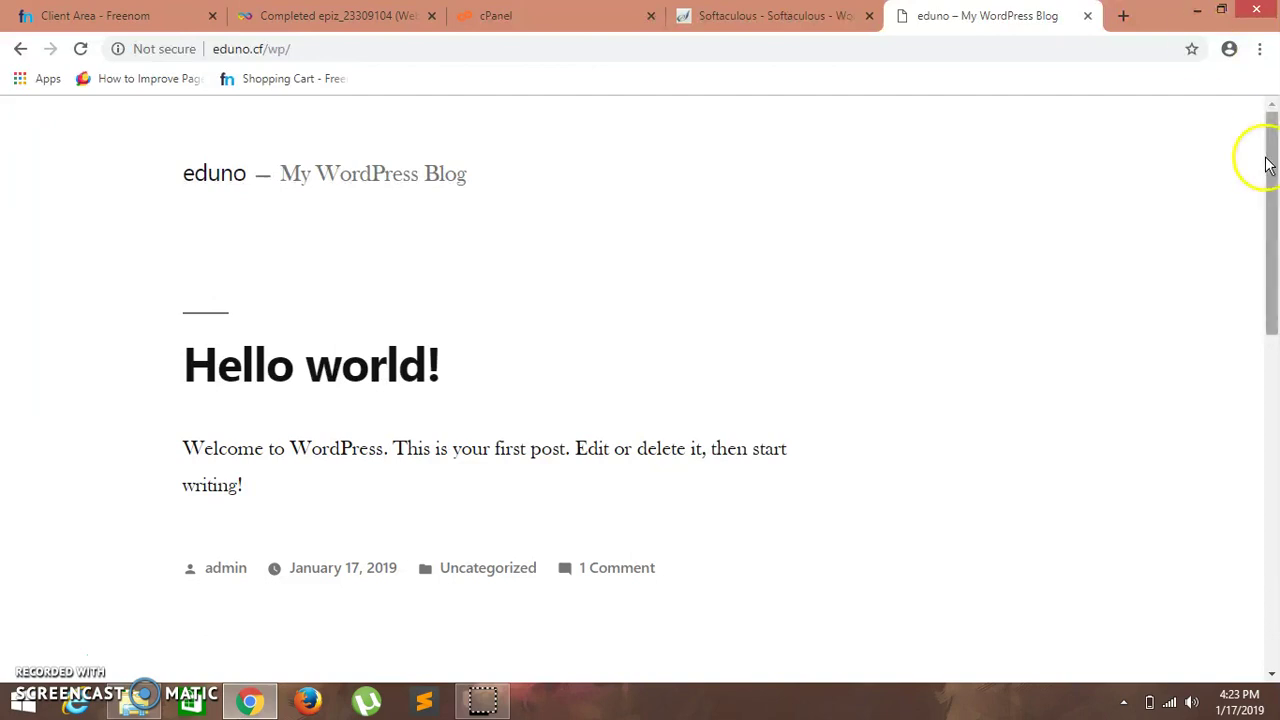
drag(1276, 172, 1273, 381)
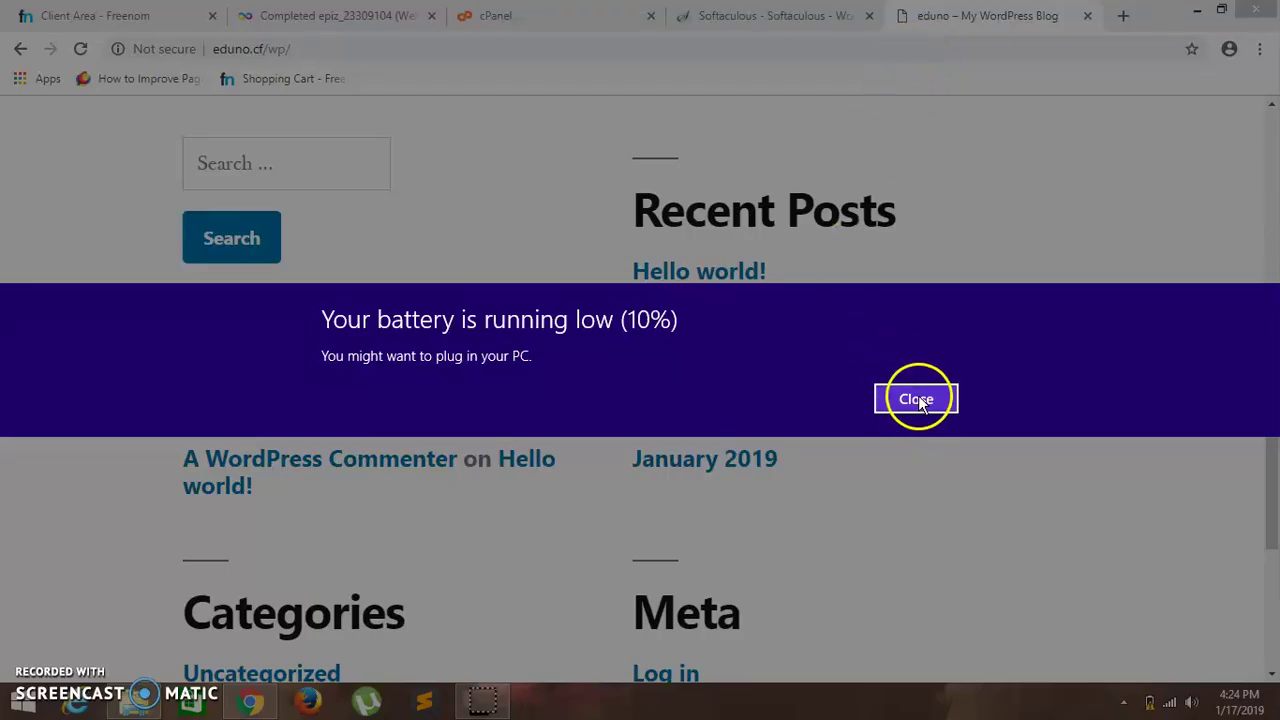
click(916, 400)
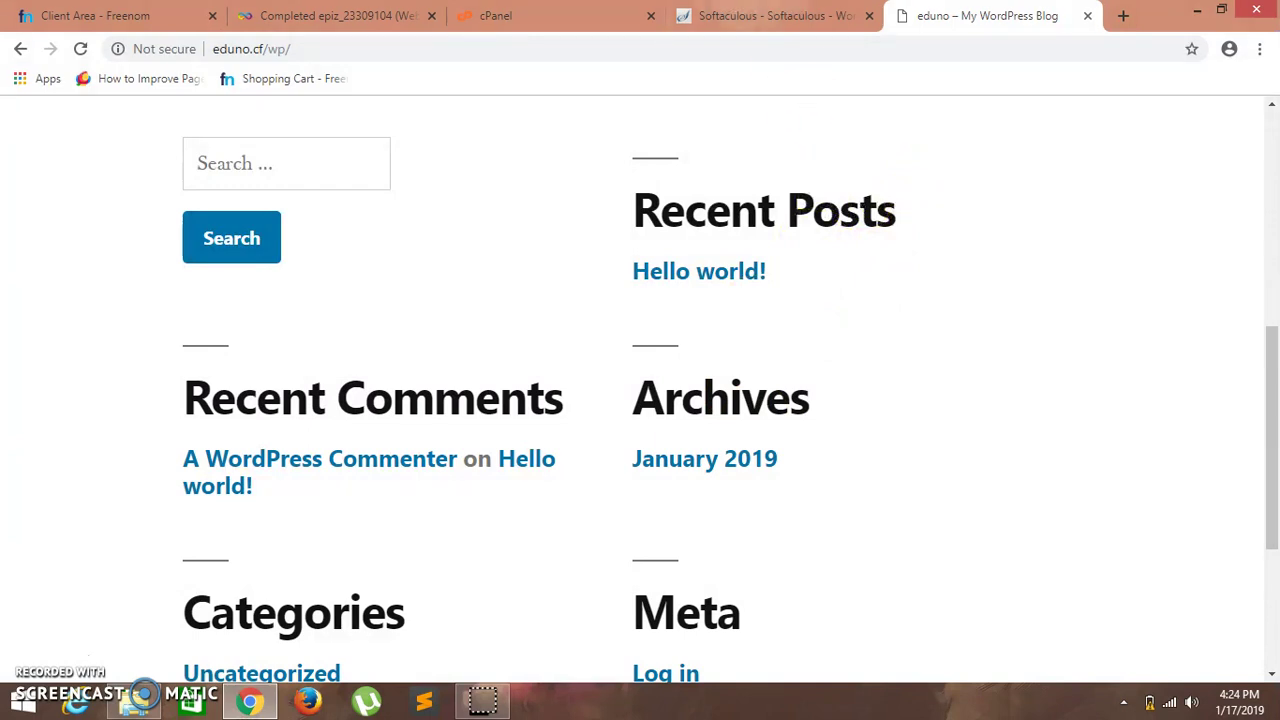
click(780, 15)
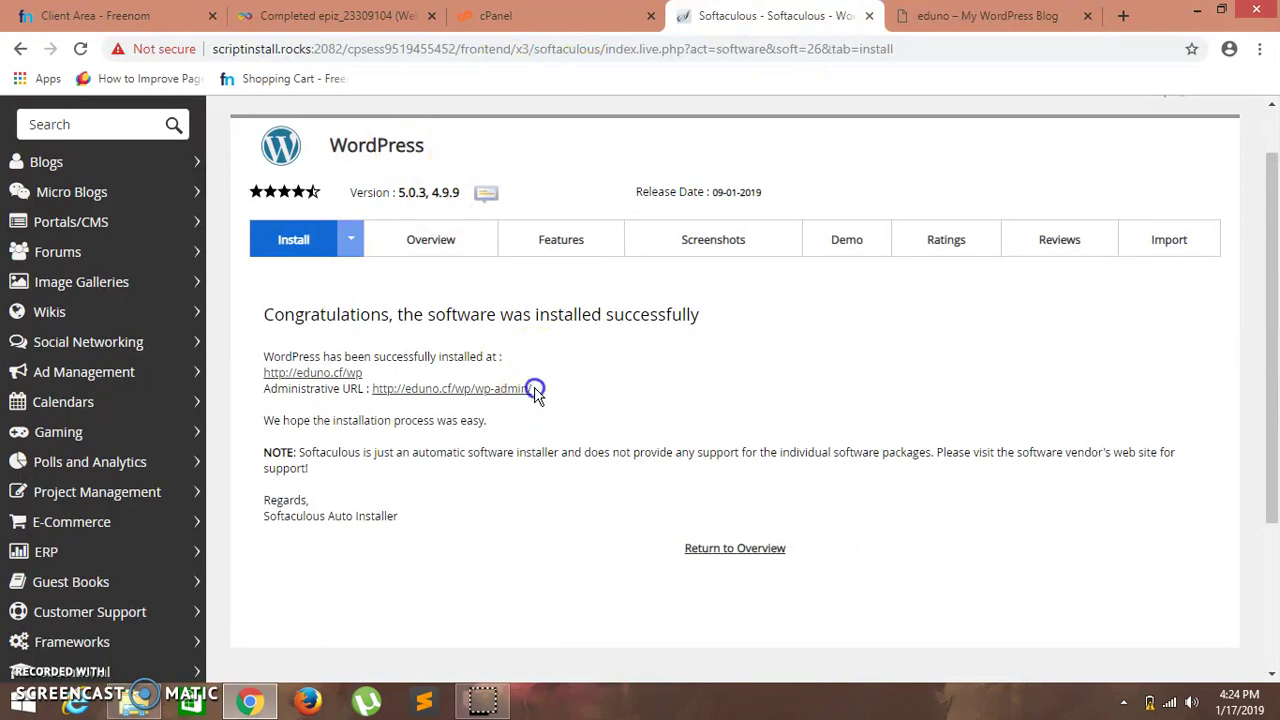
drag(535, 390, 488, 389)
drag(371, 393, 373, 394)
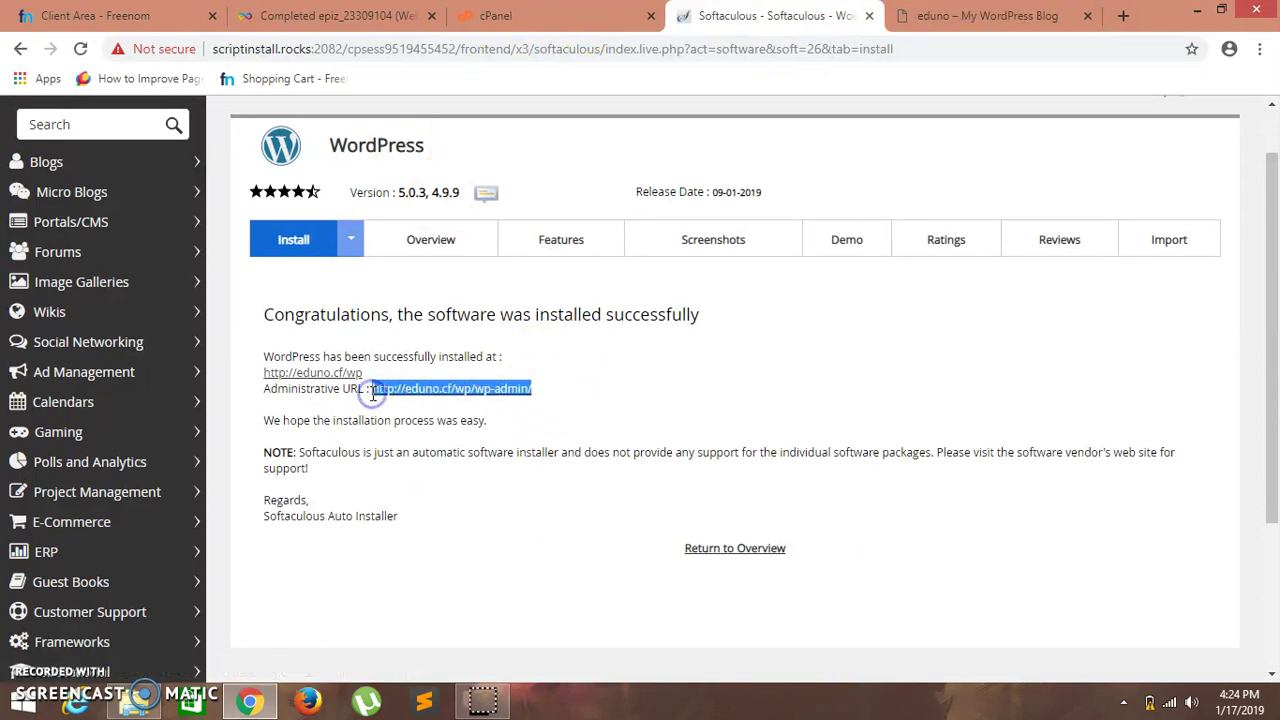
click(1124, 17)
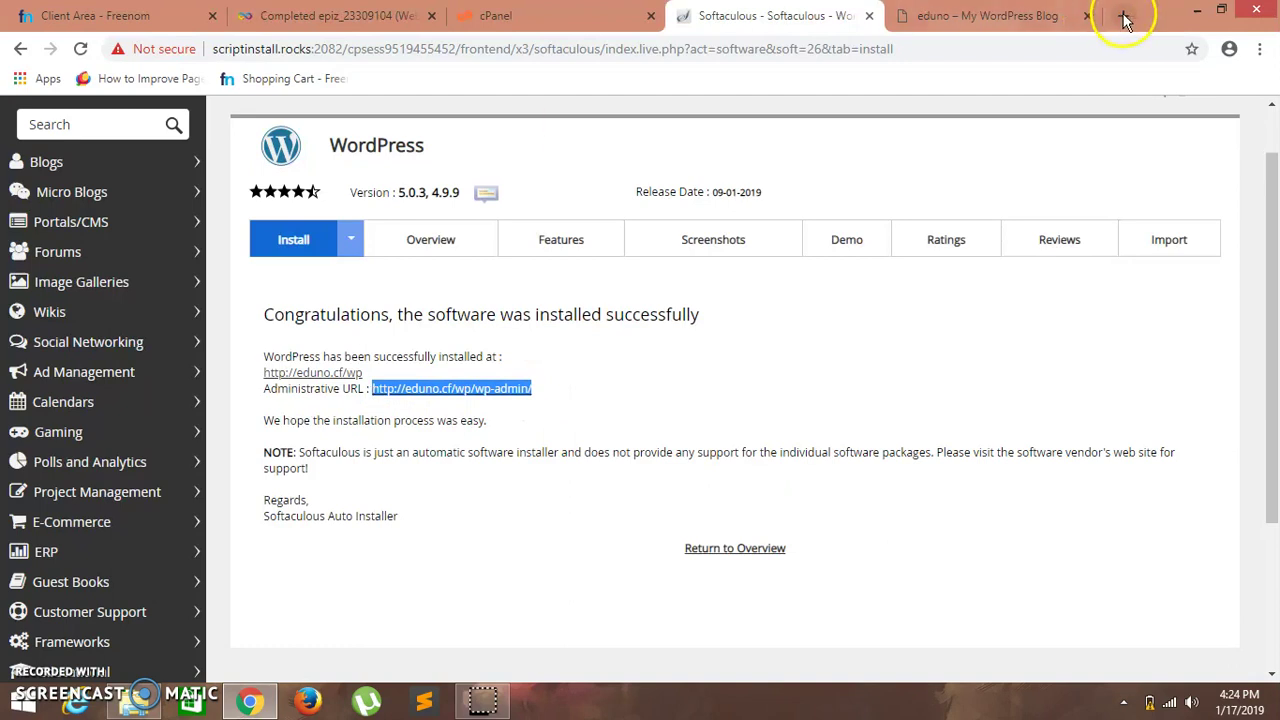
text(http://eduno.cf/wp/wp-admin/)
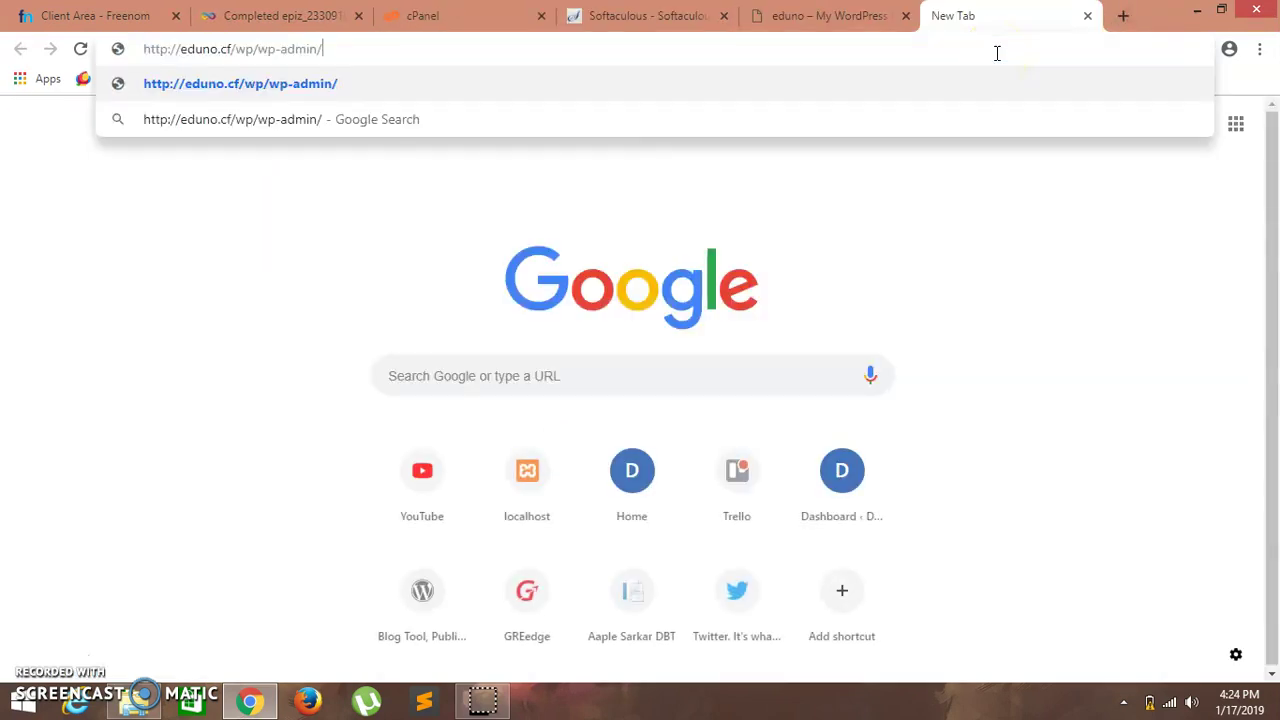
key(Return)
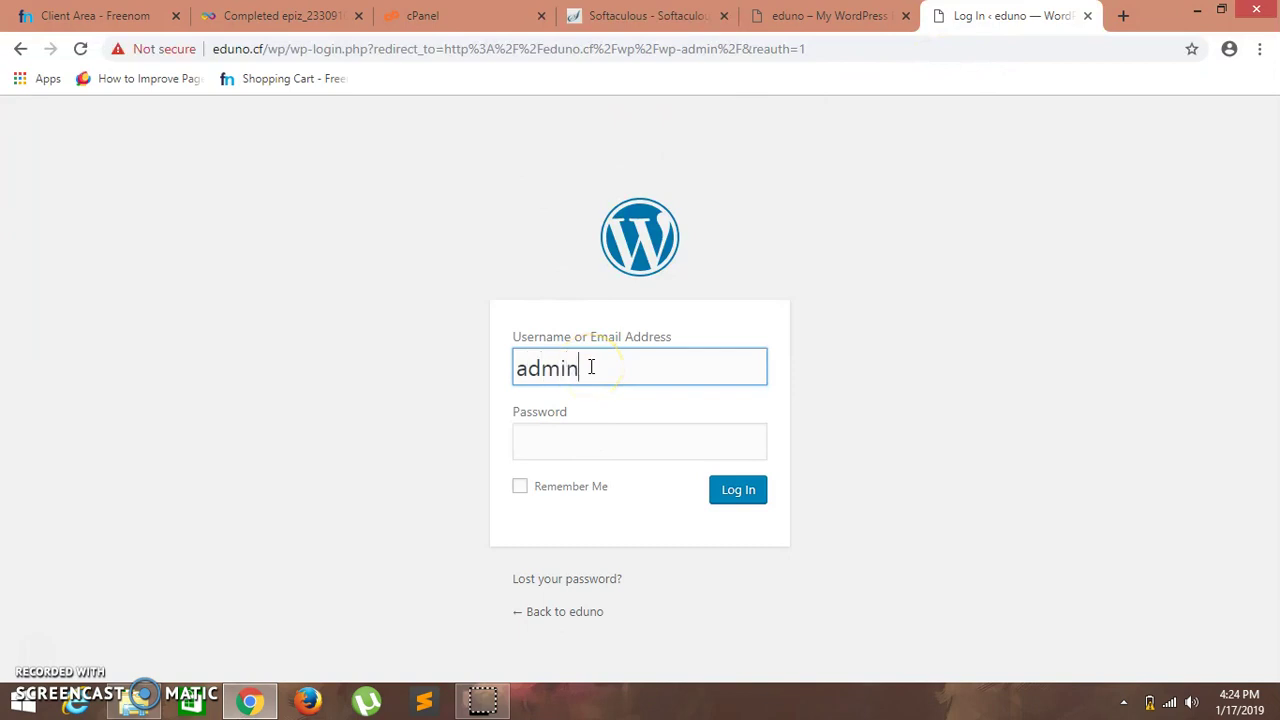
- Log in to the WordPress dashboard as admin with the account password
key(Tab)
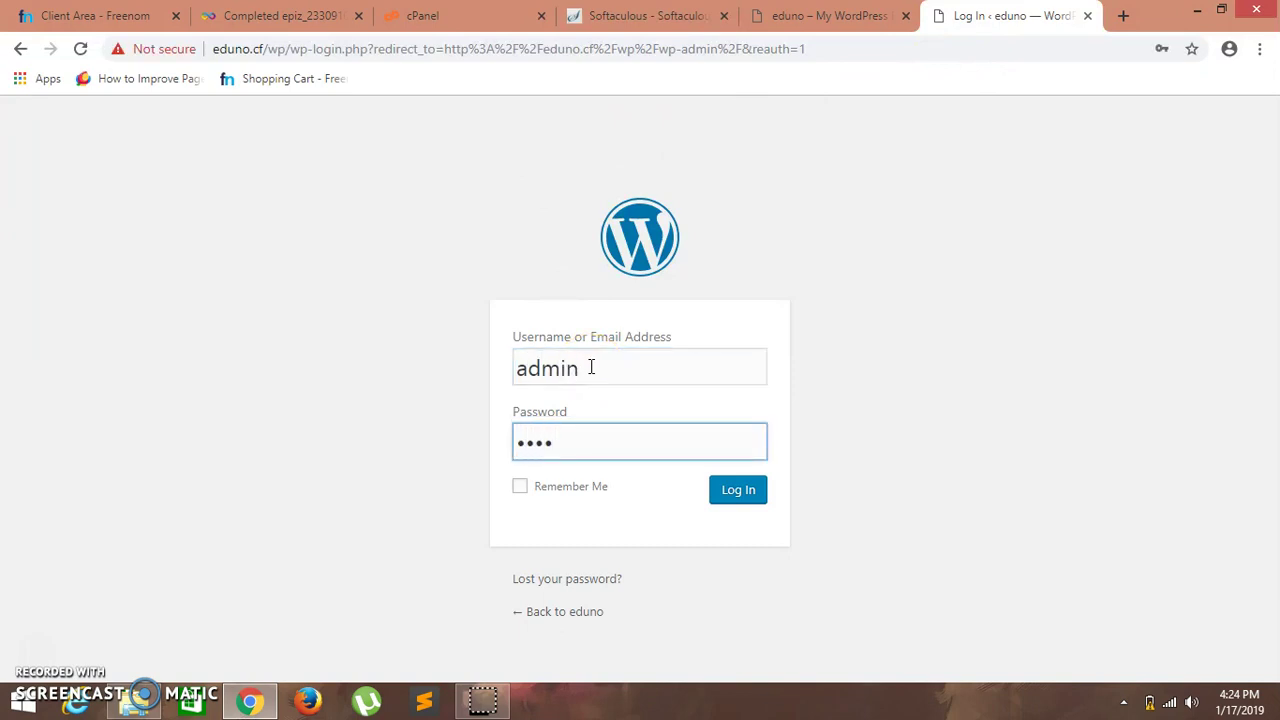
text(**********)
click(730, 489)
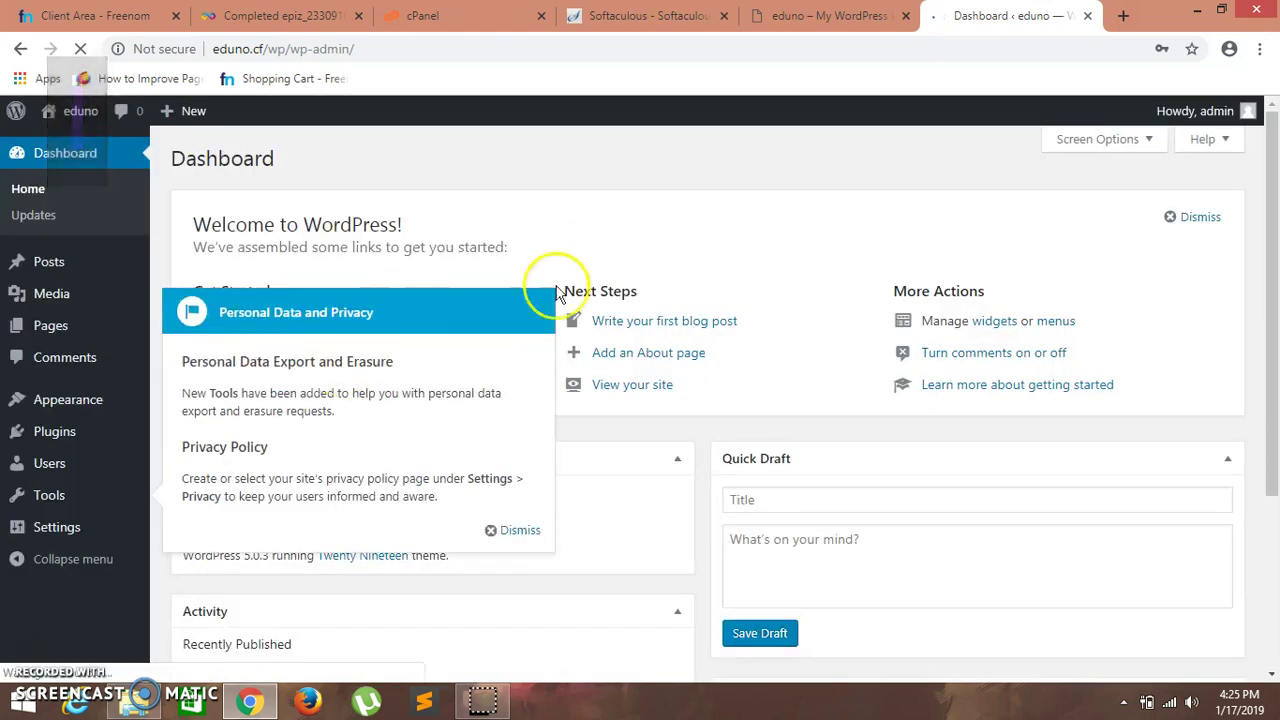
click(52, 545)
mouse_move(71, 495)
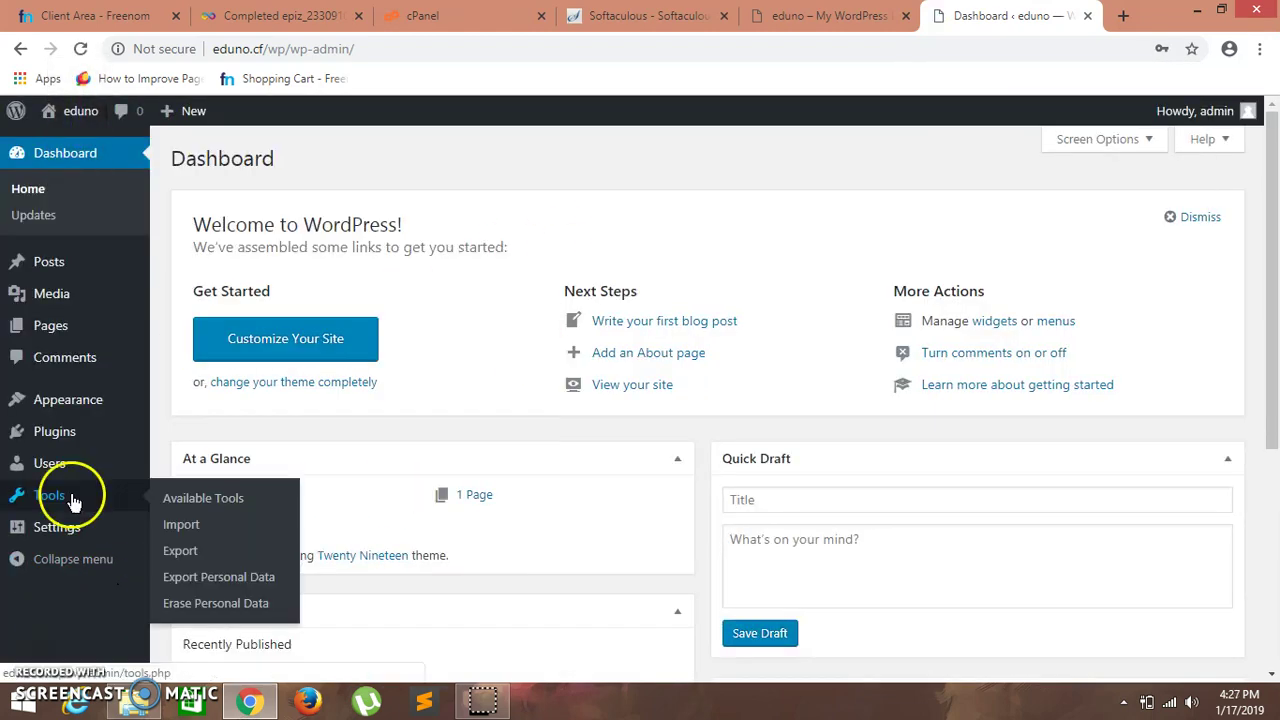